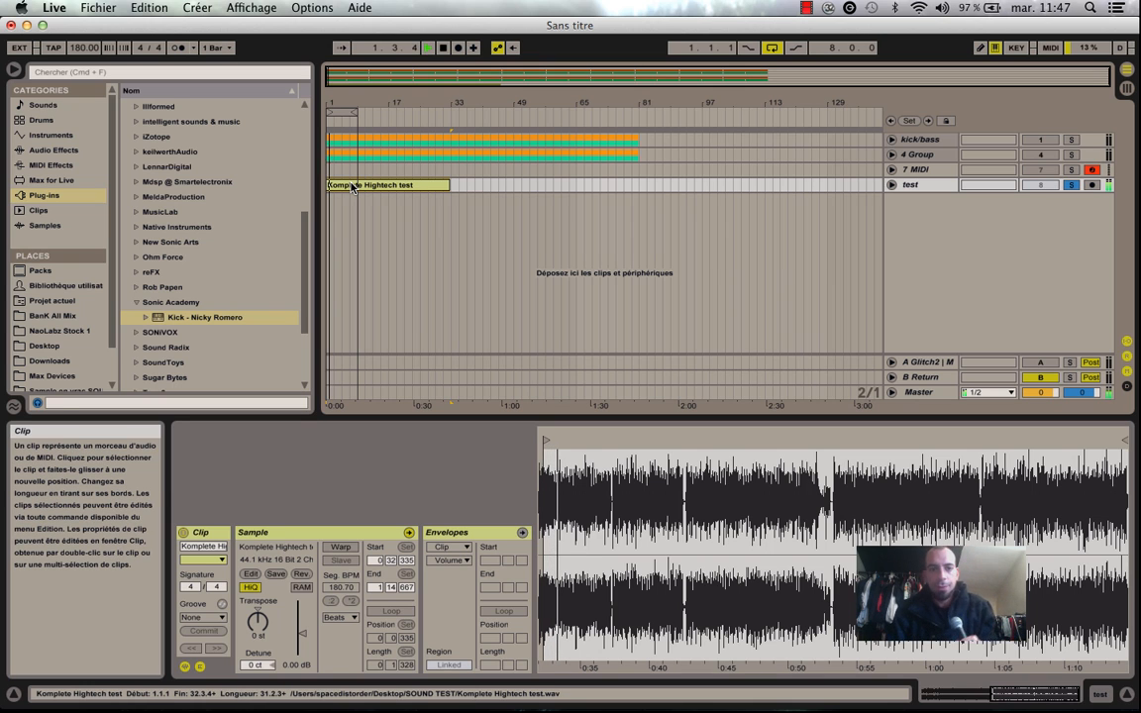
Extend the arrangement loop to 32 bars so it covers the test clip, and display the master track's devices.
drag(358, 112, 451, 115)
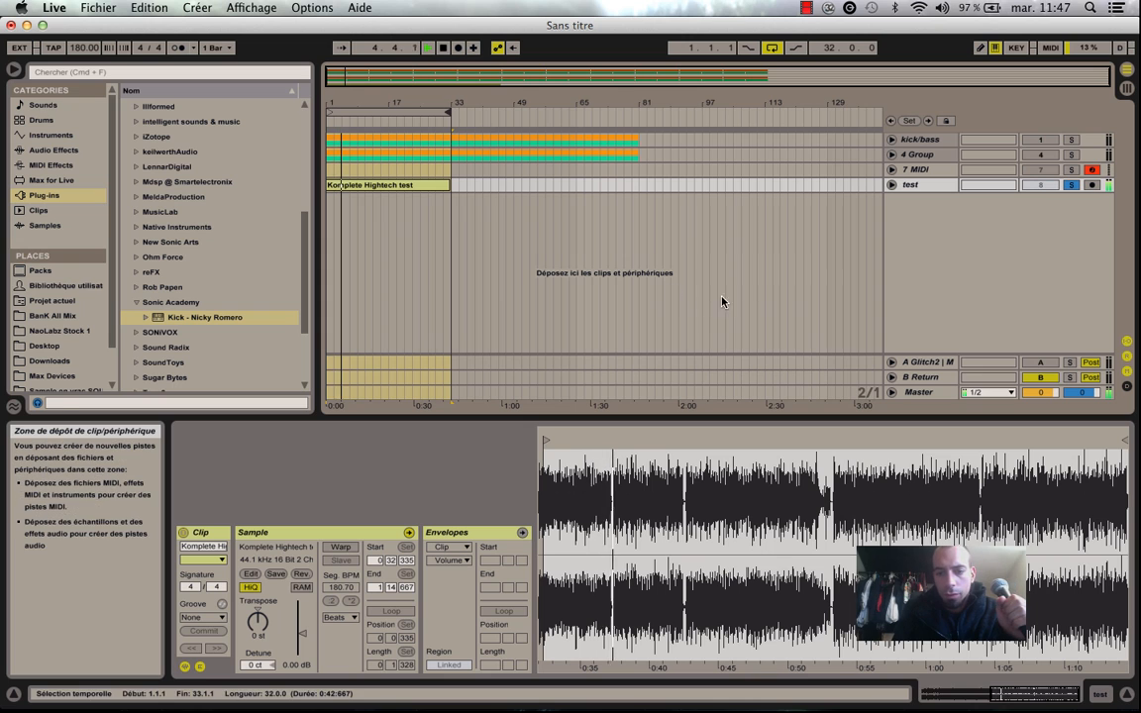
click(975, 295)
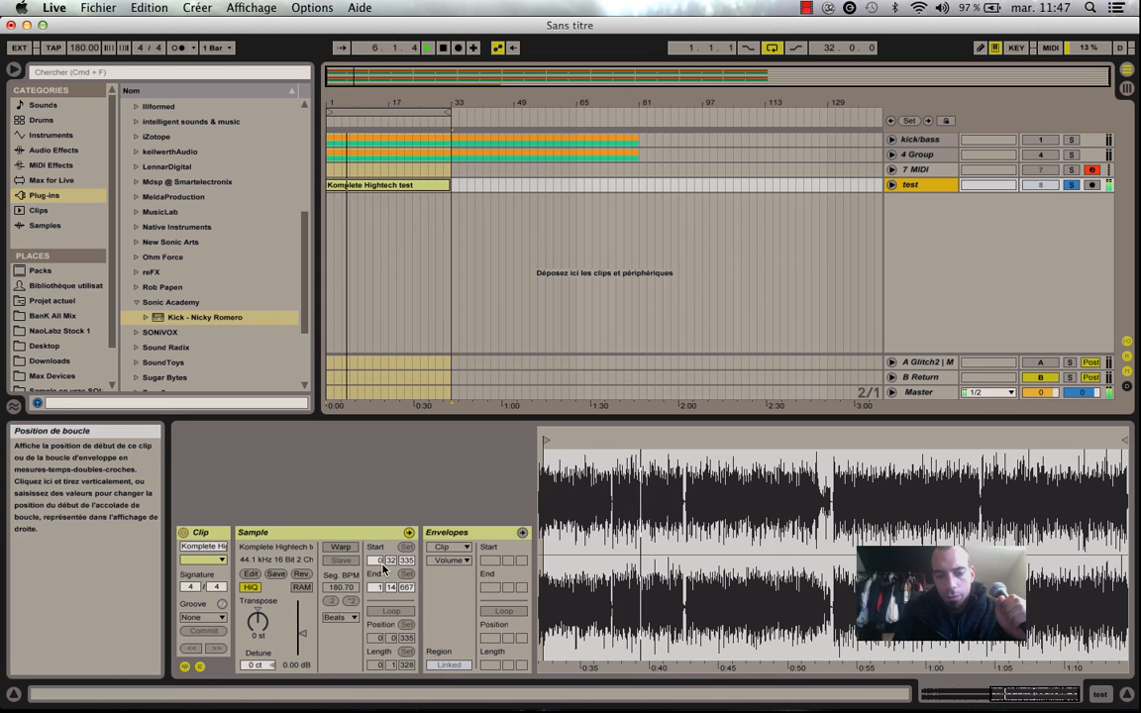
click(911, 394)
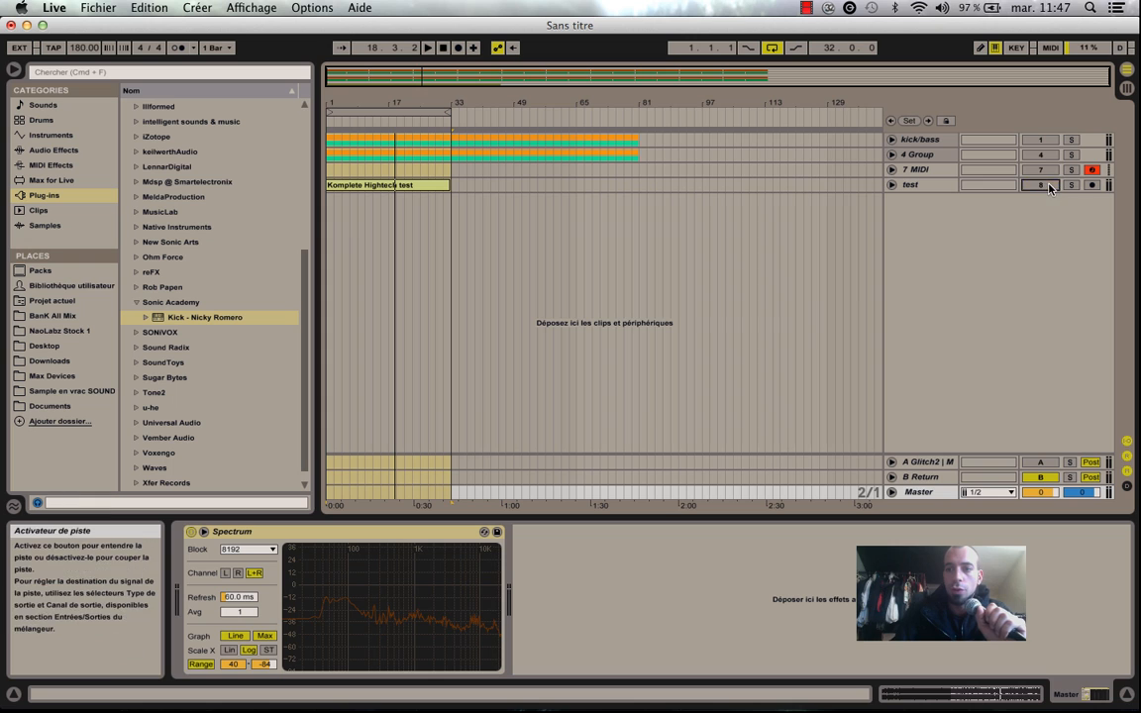
Delete the test track from the arrangement.
click(924, 188)
key(BackSpace)
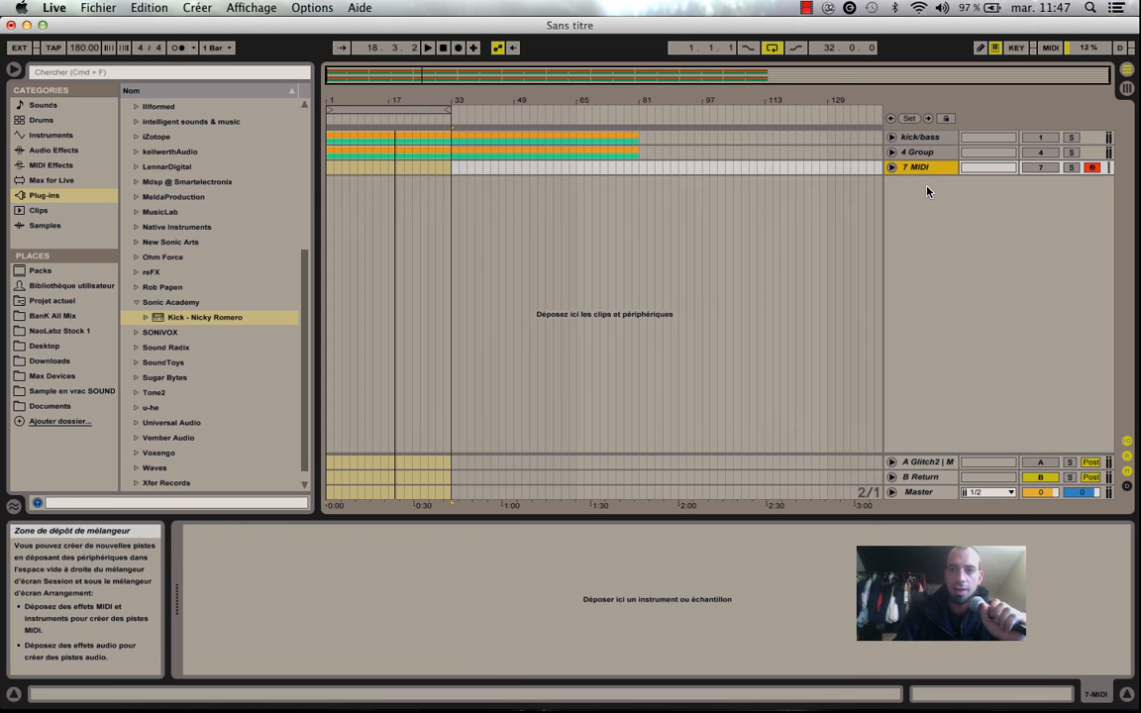
Unfold the kick/bass group and solo its kick track.
click(918, 137)
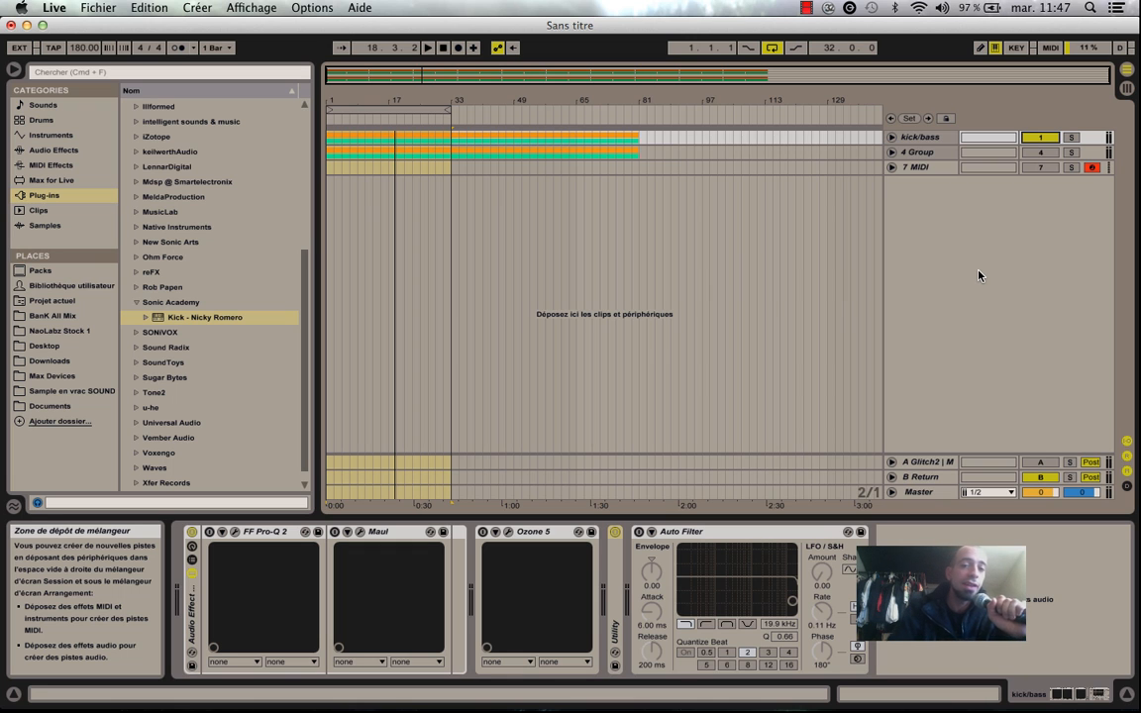
click(906, 137)
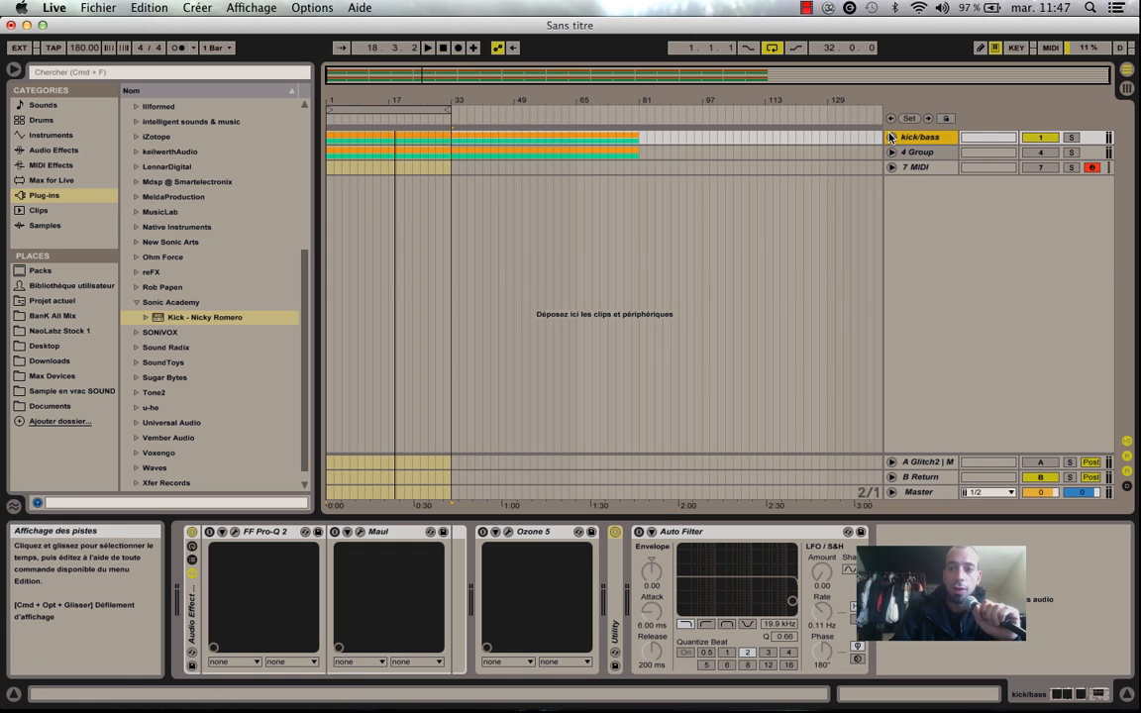
click(890, 137)
click(935, 232)
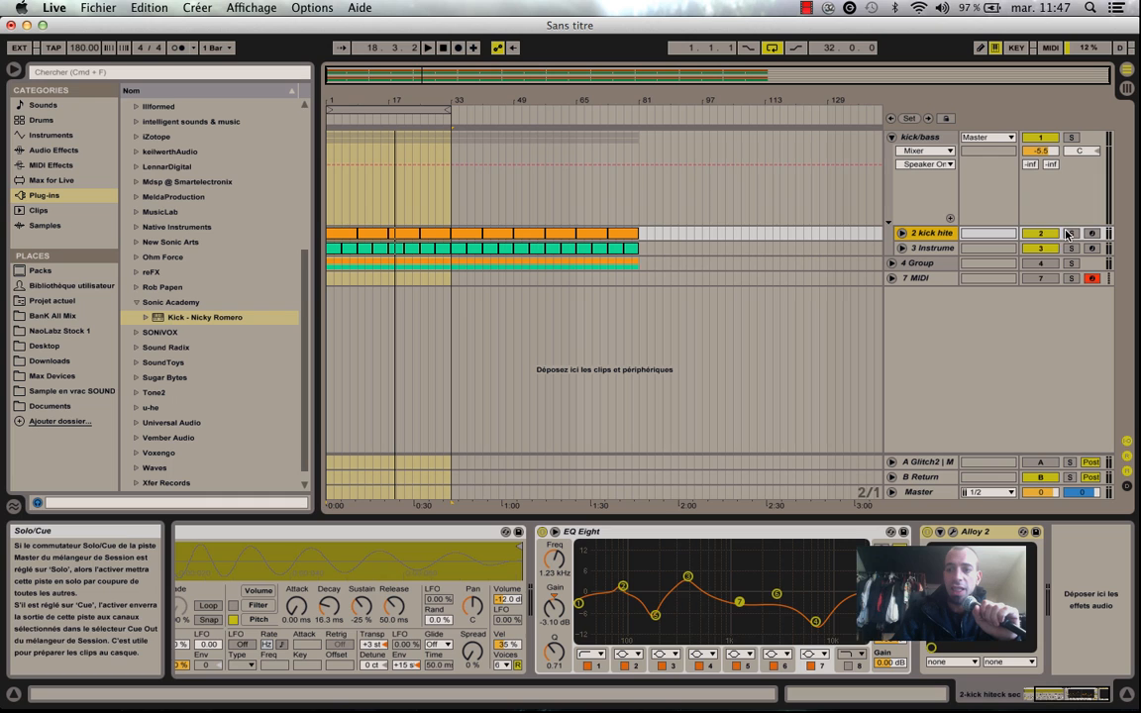
Load the Kick - Nicky Romero synthesizer onto the 7 MIDI track, view its interface and close its window.
click(934, 281)
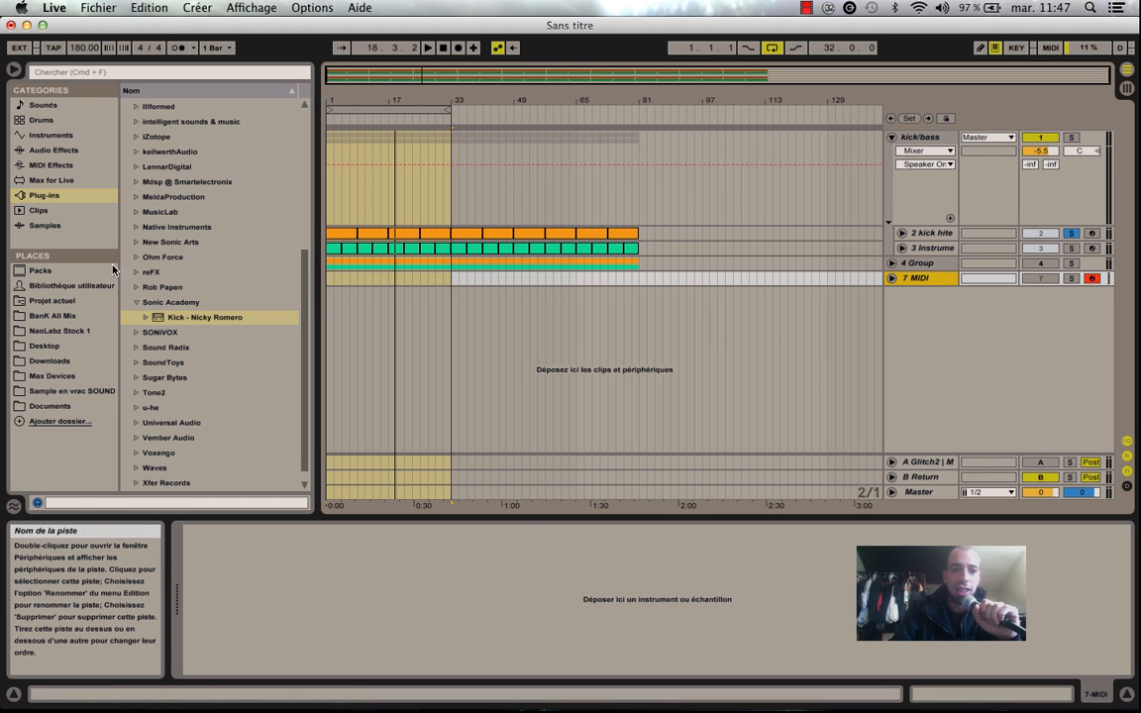
double_click(210, 317)
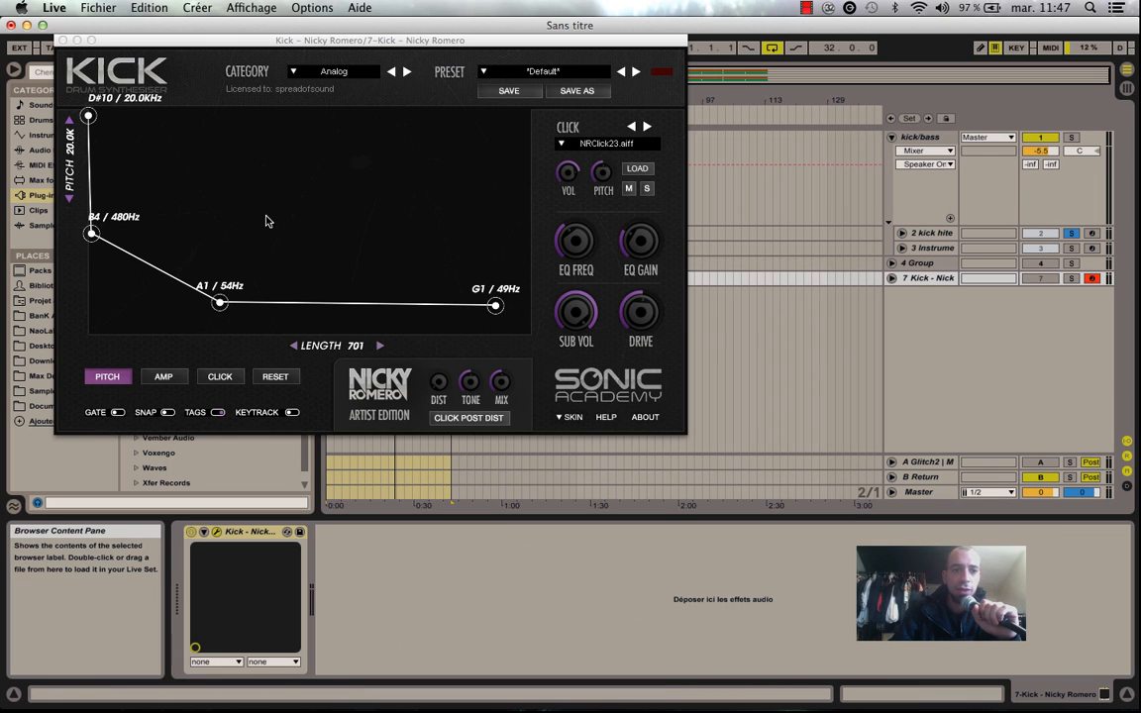
drag(235, 40, 355, 82)
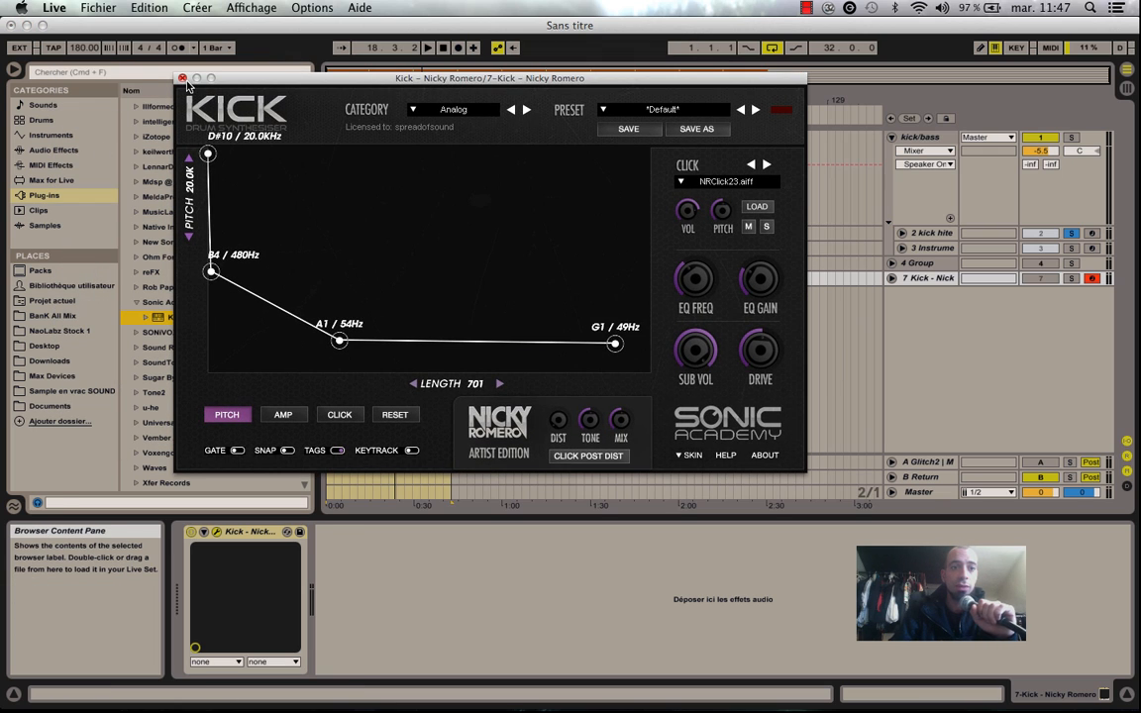
click(448, 112)
click(442, 108)
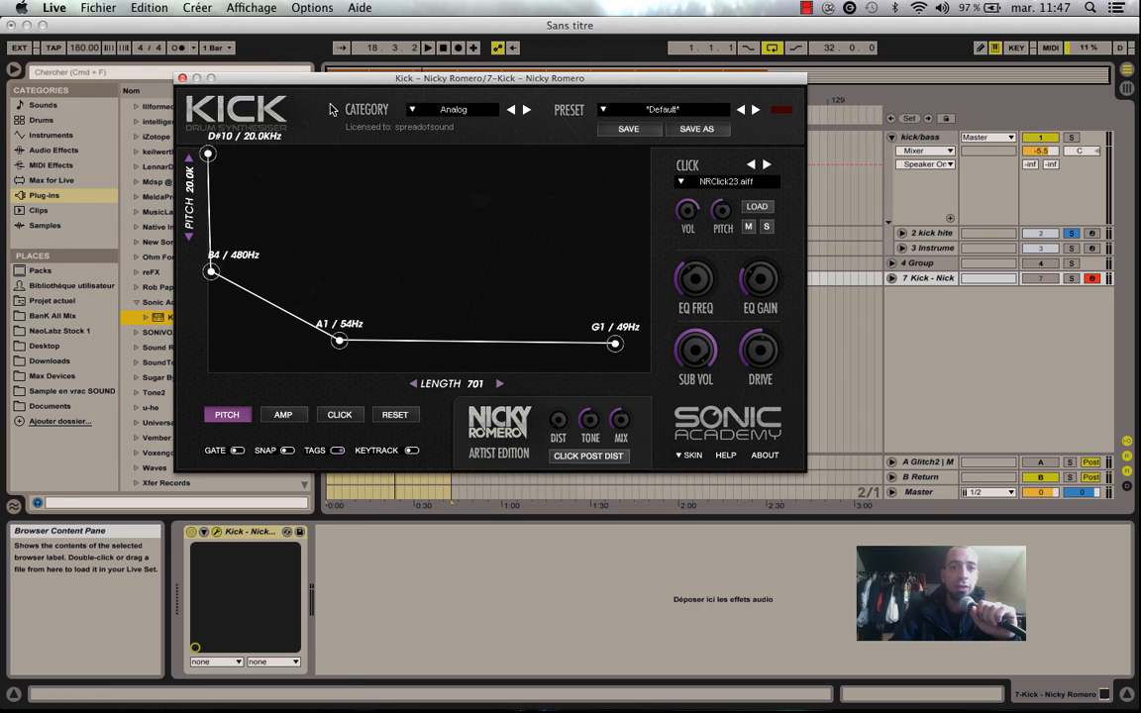
click(182, 78)
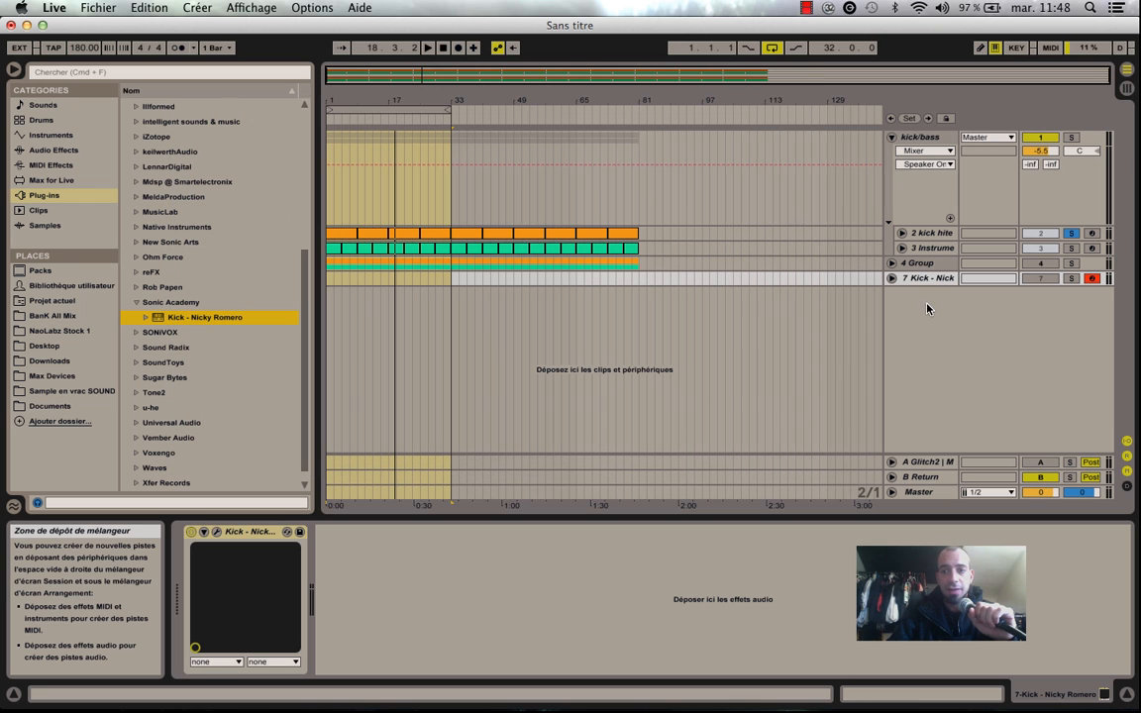
Show the kick hiteck sec sampler on the soloed kick track and play the arrangement from the track's first clip.
click(928, 232)
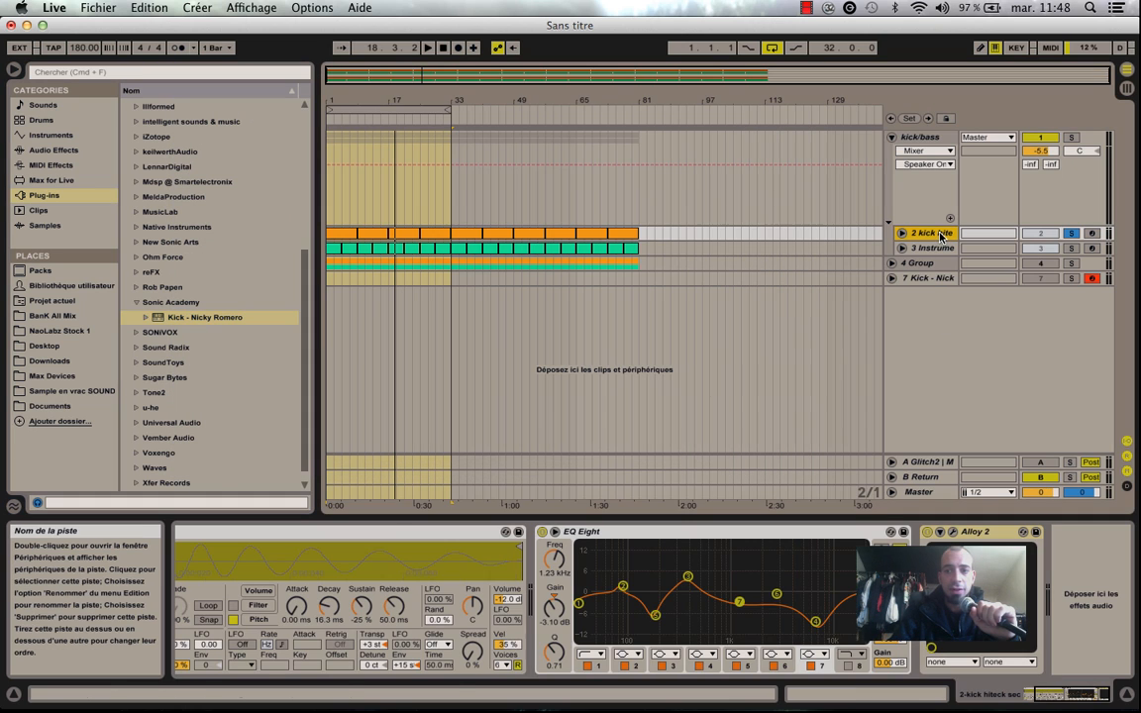
drag(1086, 694, 1032, 693)
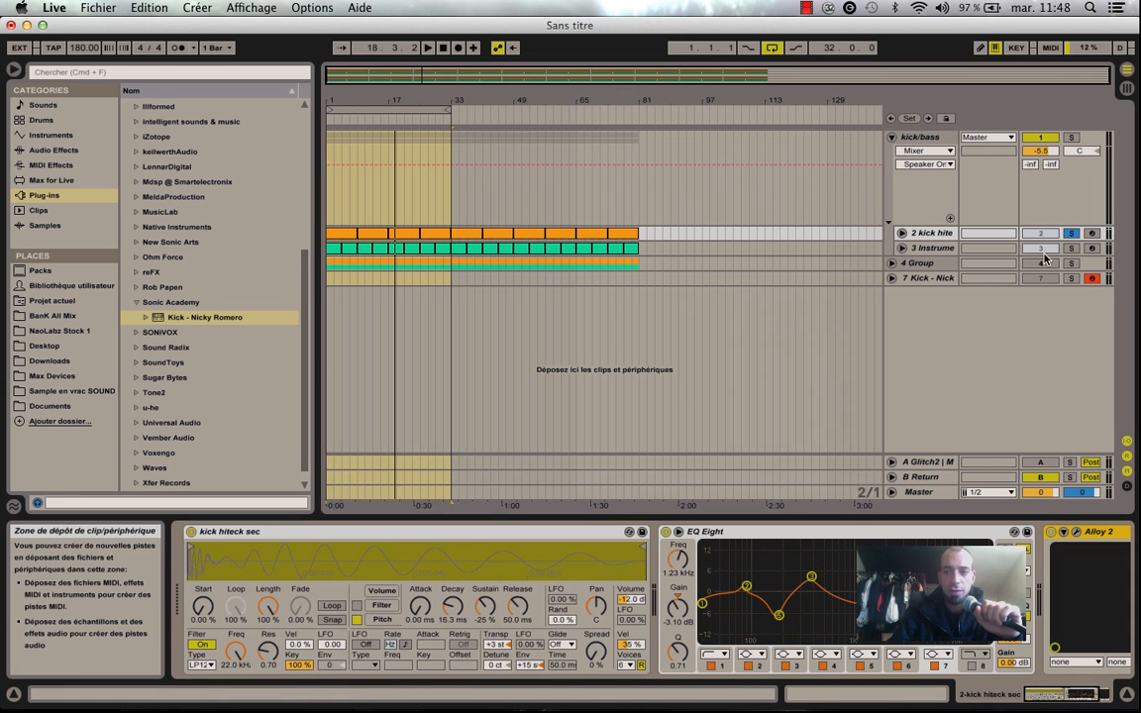
click(335, 235)
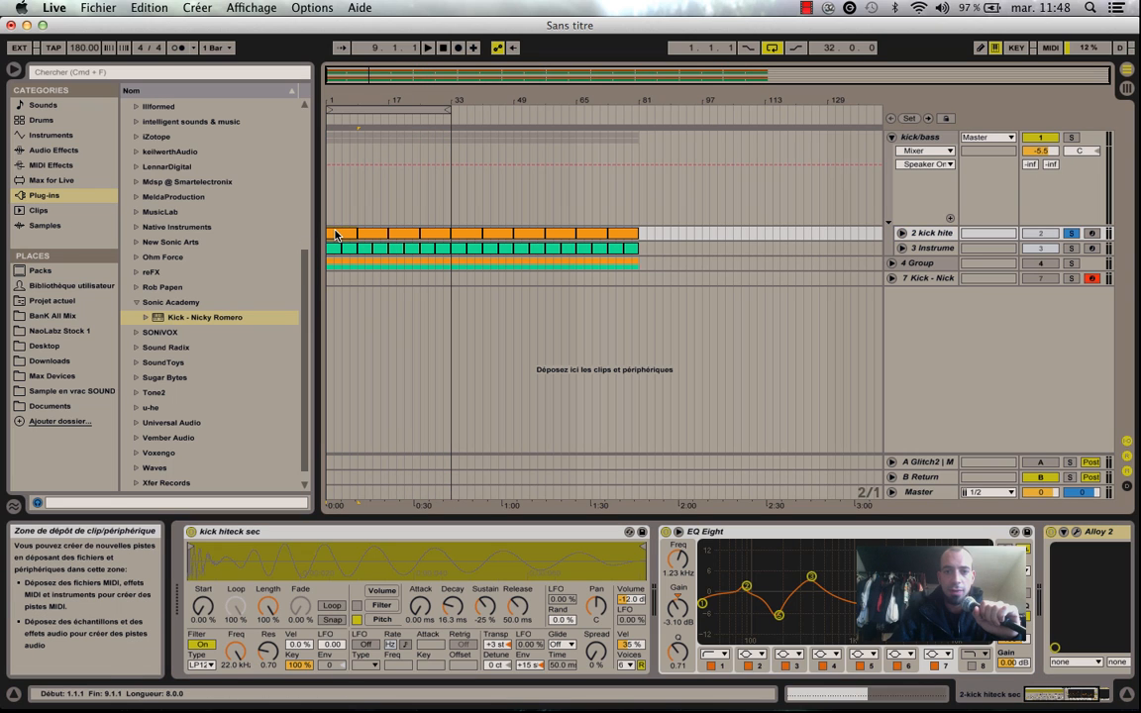
key(space)
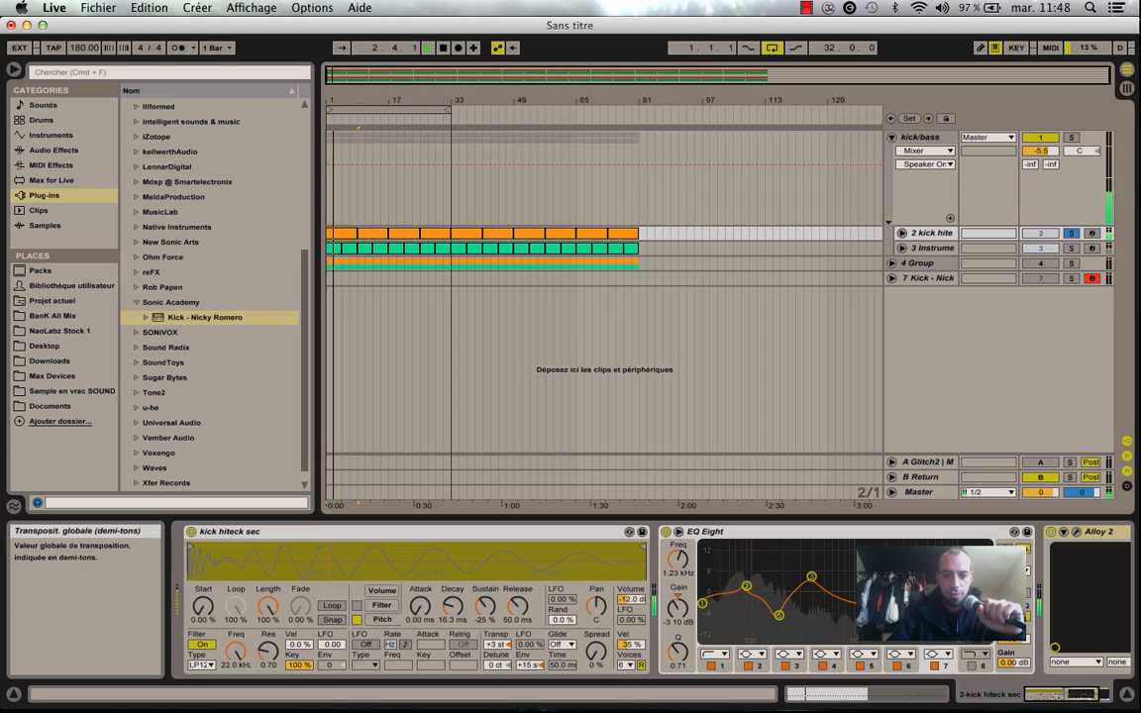
Try a pitch envelope amount of +48 st in the kick sampler and return it to +15 st.
drag(497, 645, 526, 684)
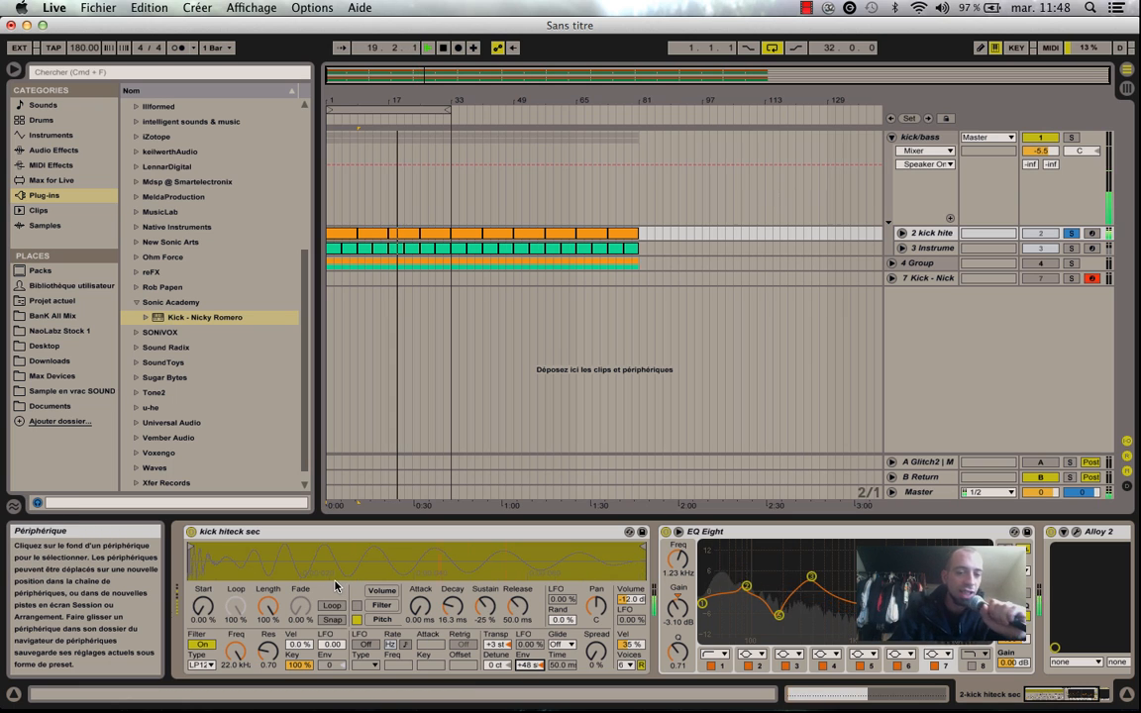
drag(529, 665, 529, 698)
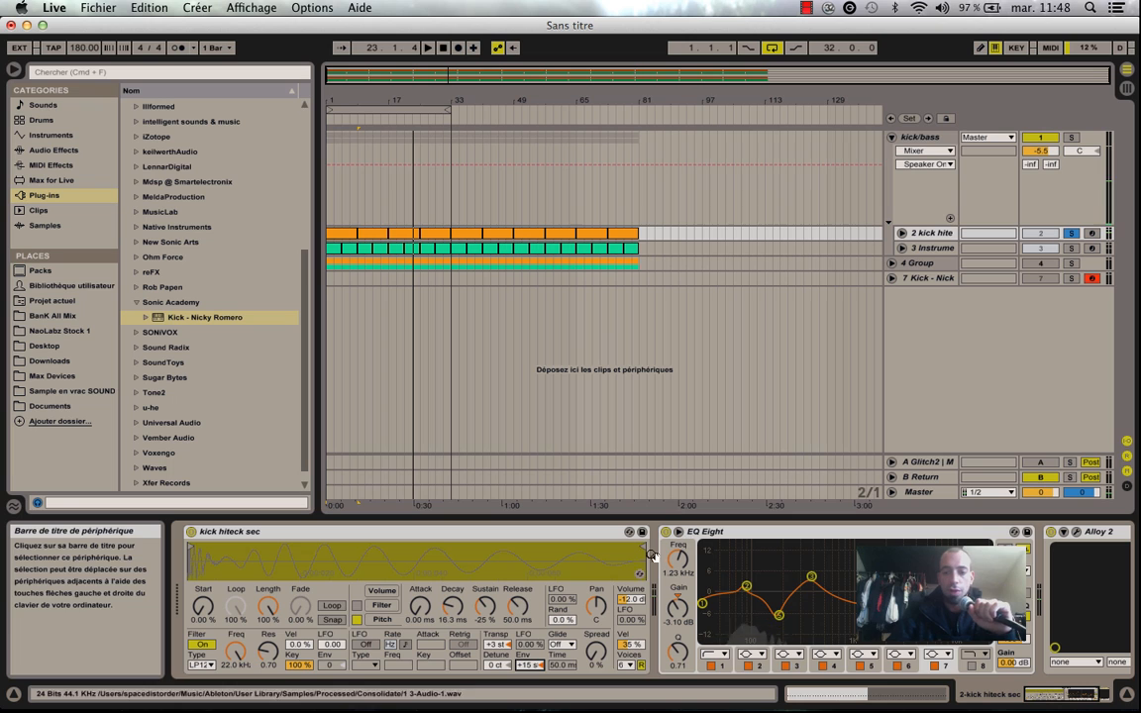
Unsolo the kick track and play the kick and bass together.
click(1078, 697)
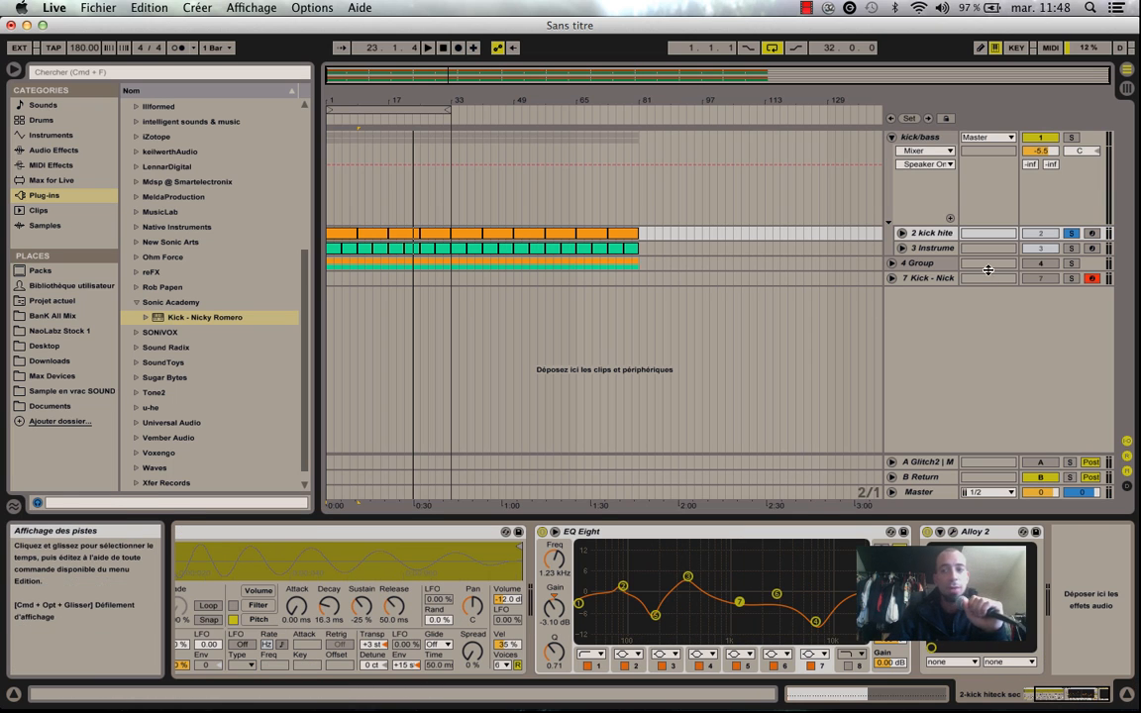
click(1071, 234)
key(space)
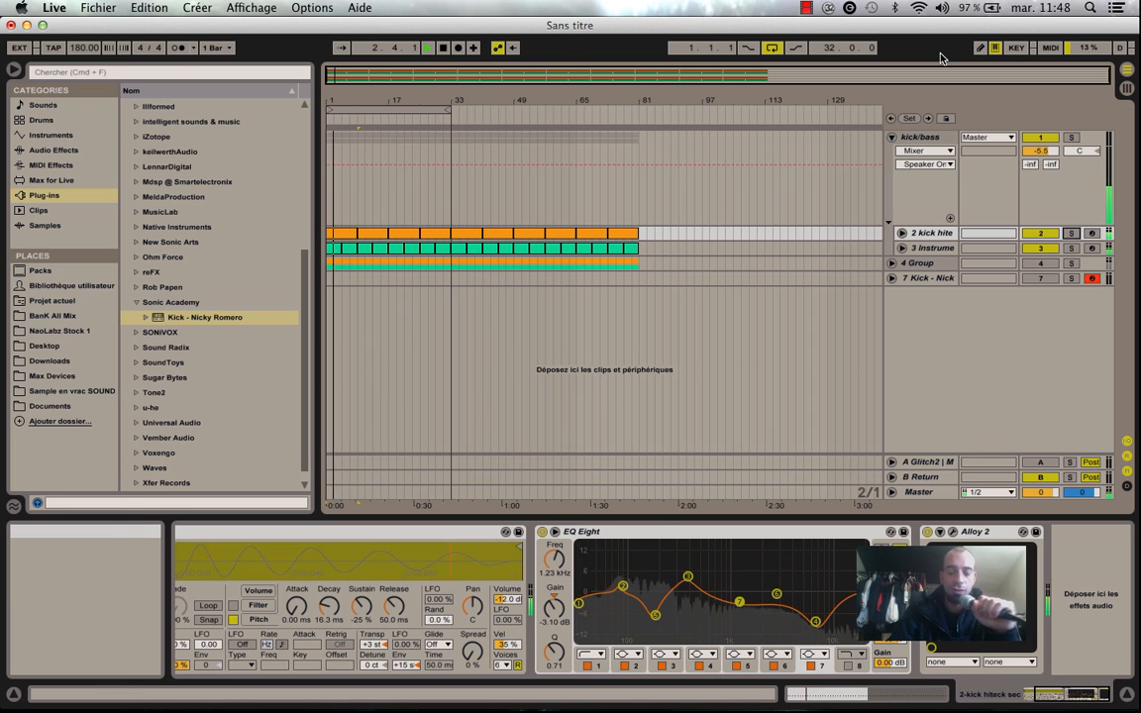
In the Session view mixer, raise the kick/bass group volume to about -1.2 dB and reset its peak level.
key(Tab)
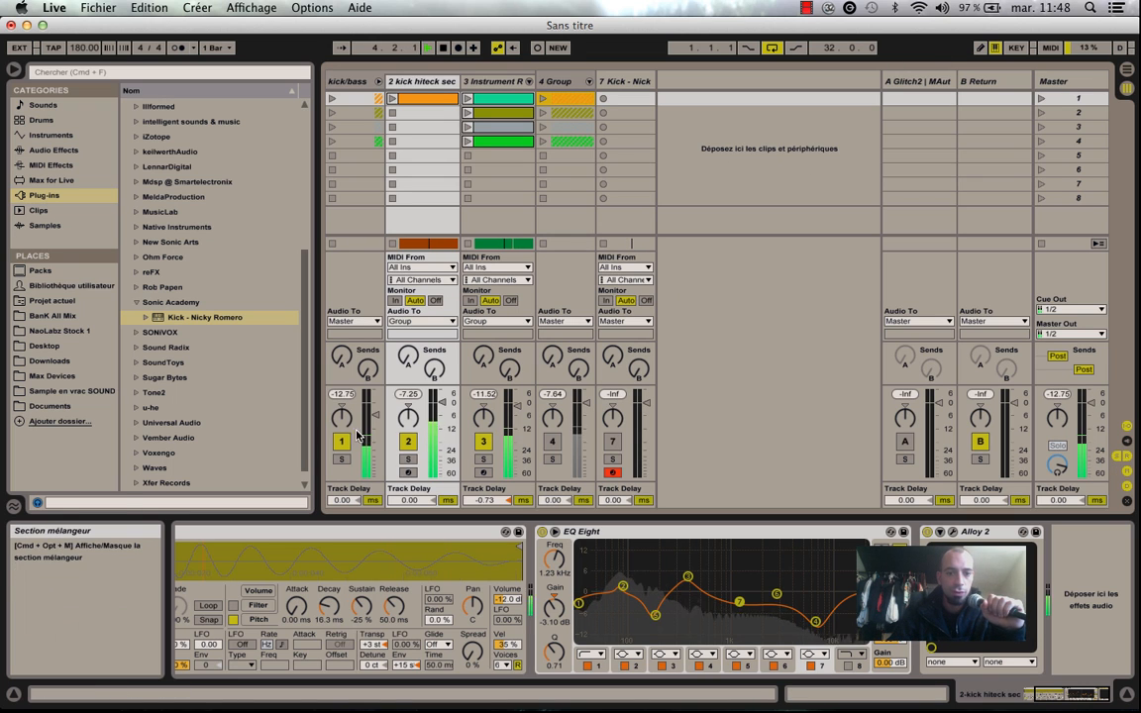
drag(375, 415, 375, 405)
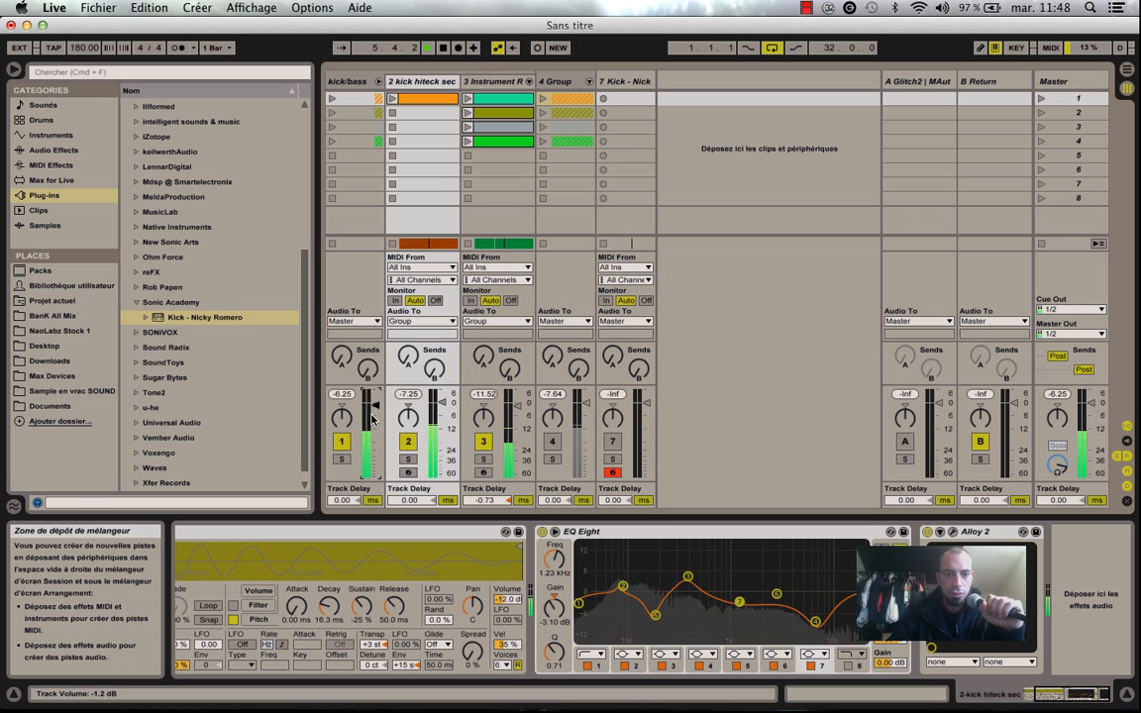
click(342, 394)
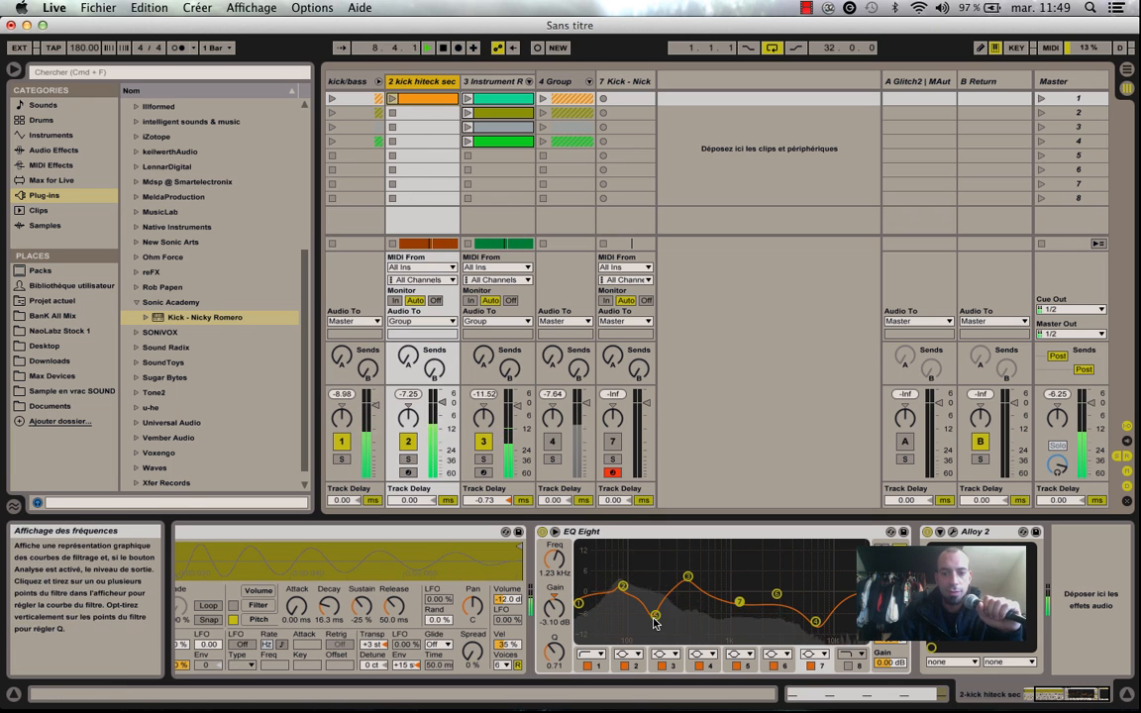
Adjust the kick's EQ Eight band 5 at 177 Hz to a gain of -3.84 dB.
drag(655, 621, 654, 613)
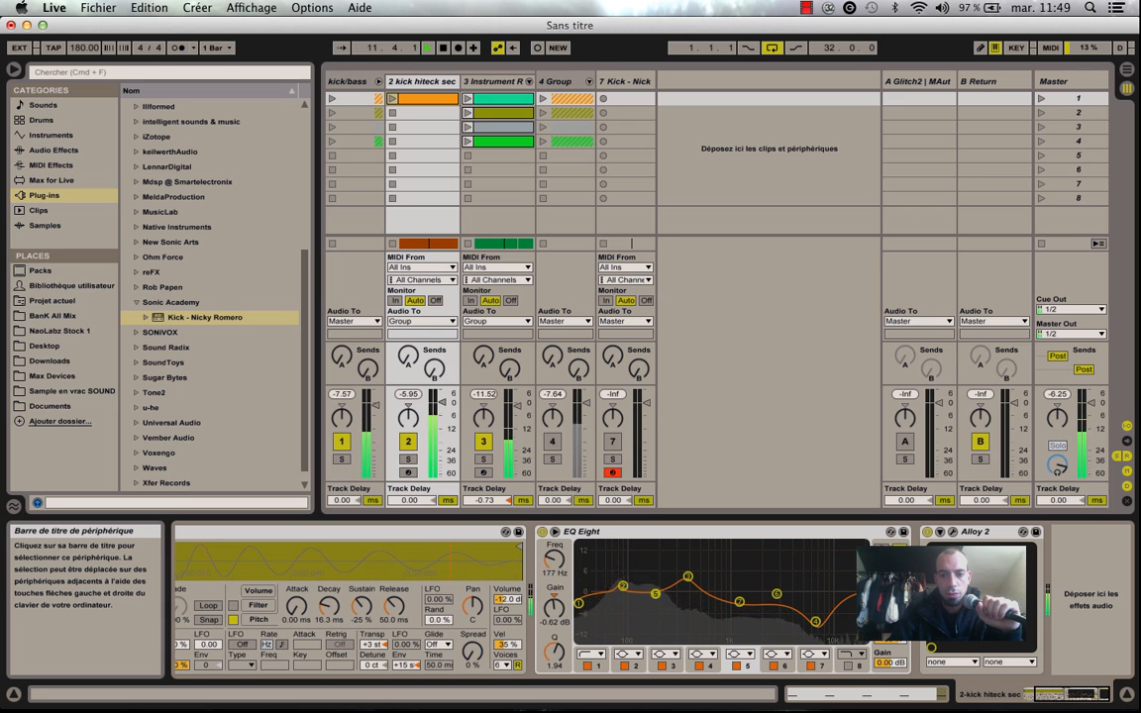
drag(655, 593, 654, 601)
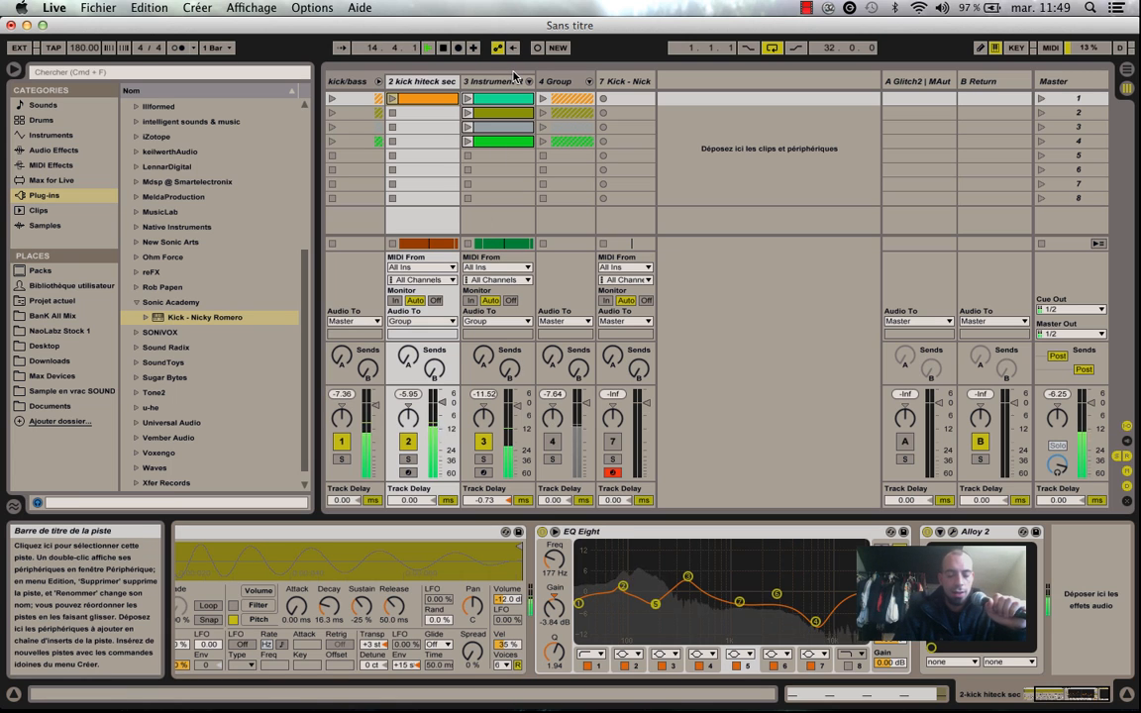
click(649, 532)
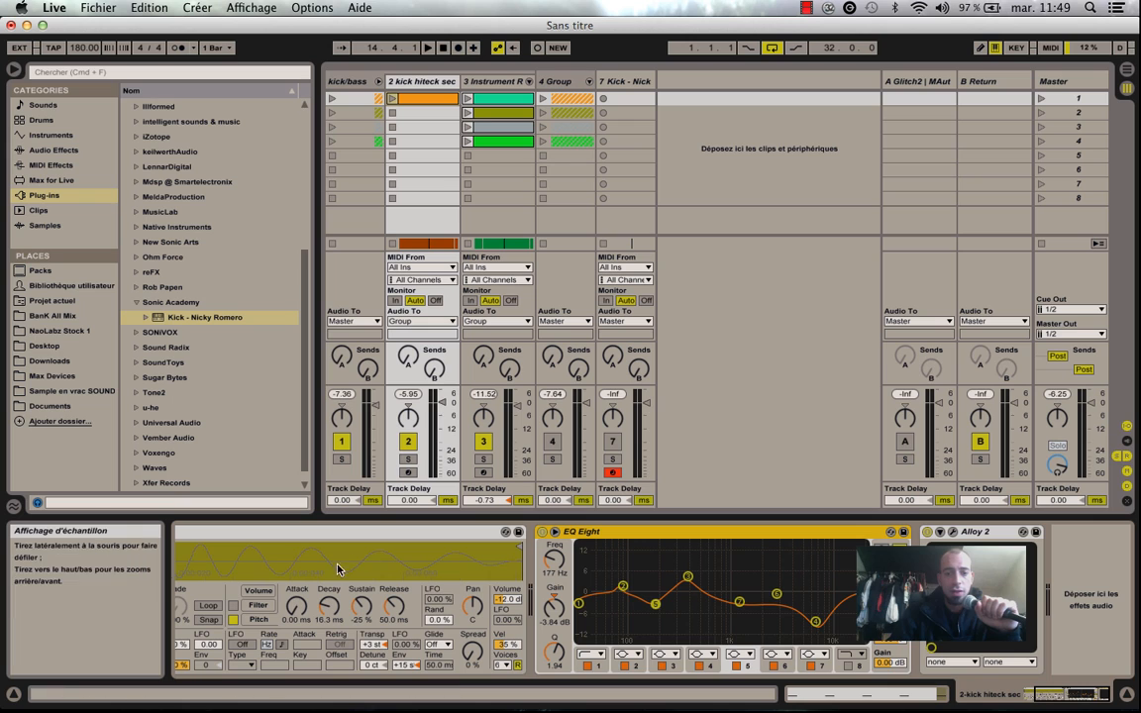
During playback, examine the Kick Drum presets in the kick track's Alloy 2 preset manager and close the plug-in.
click(993, 533)
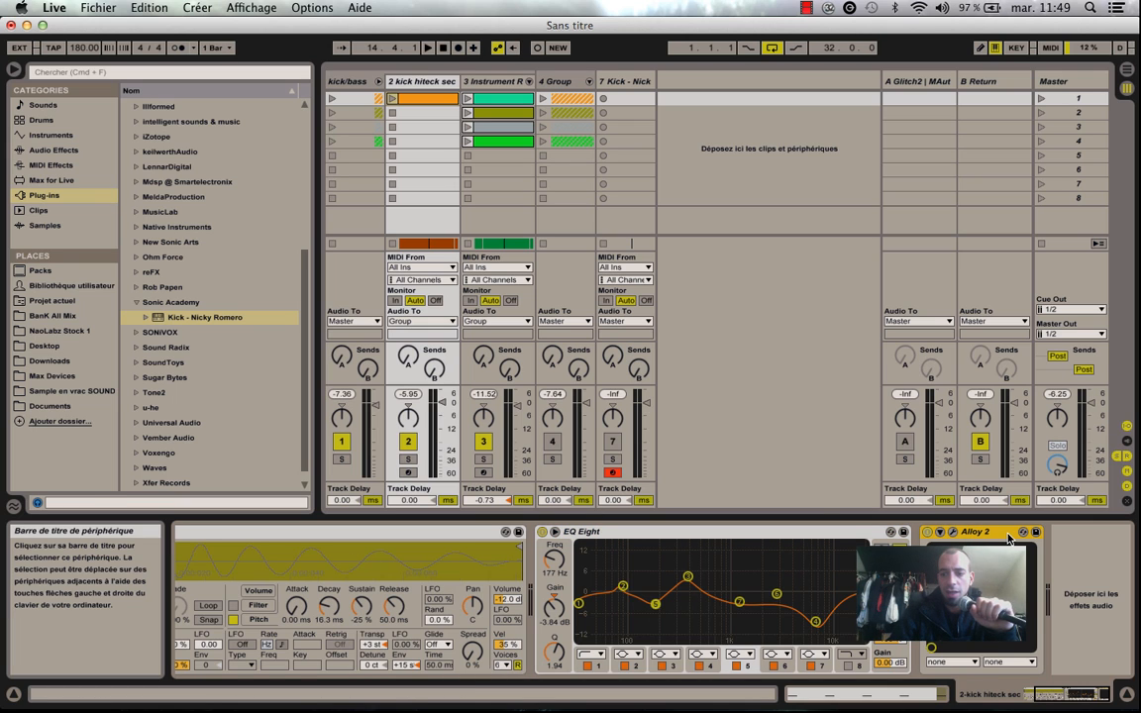
key(space)
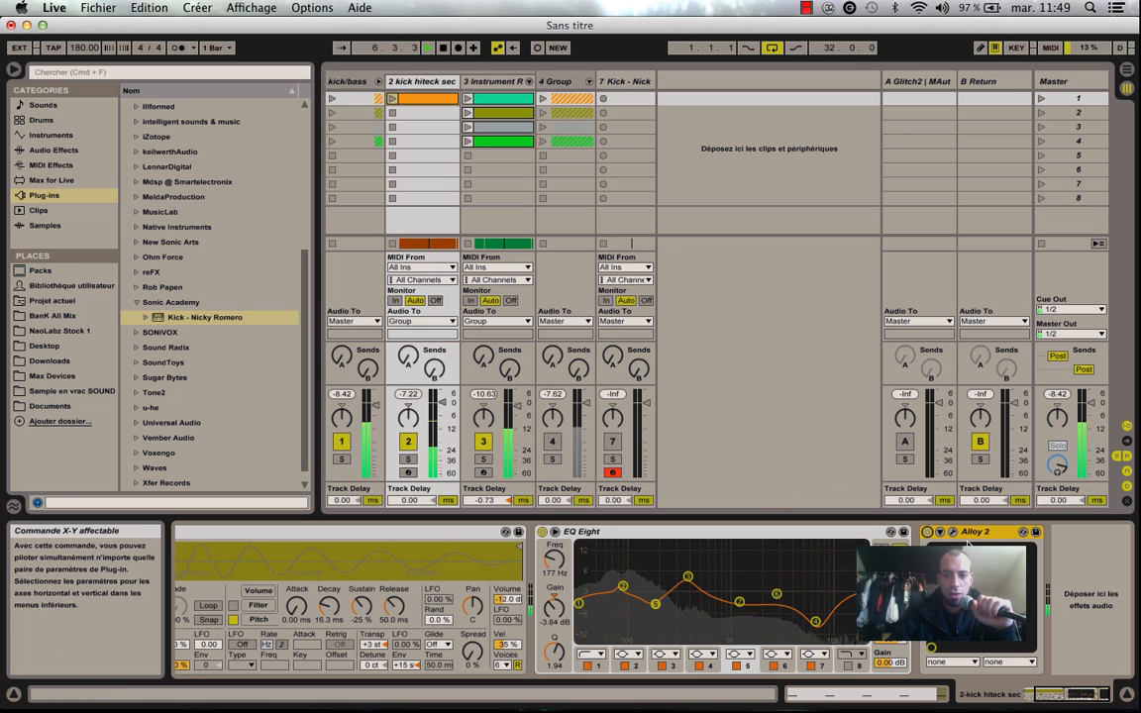
click(952, 532)
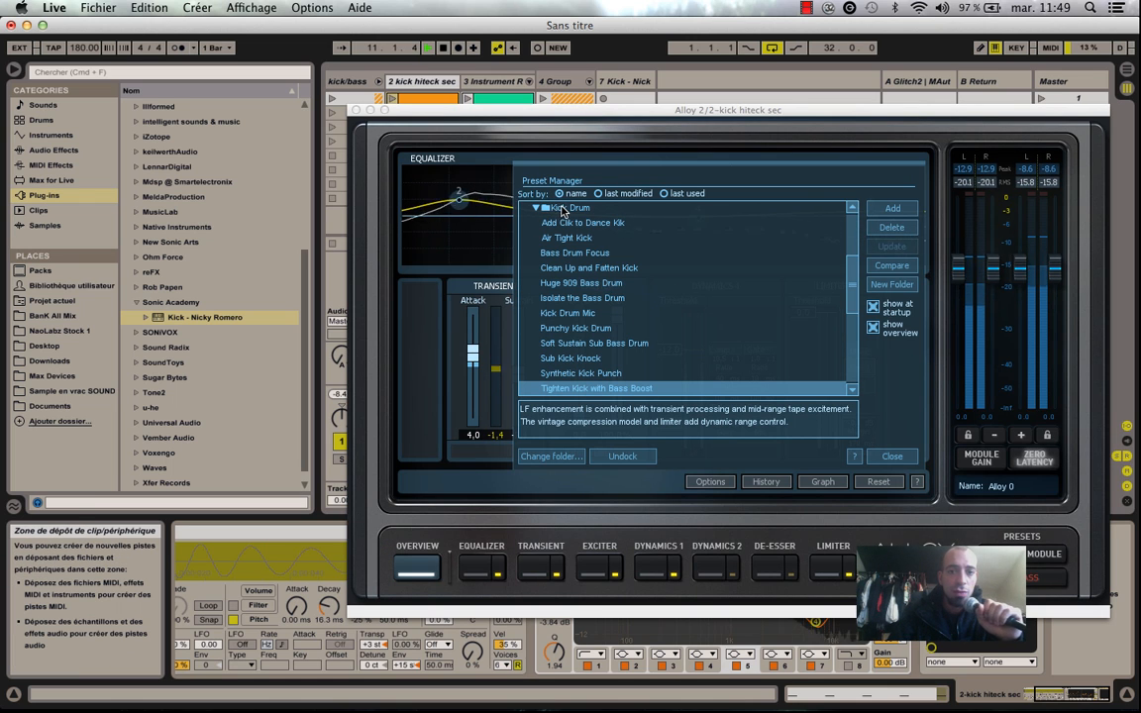
scroll(847, 294, up, 2)
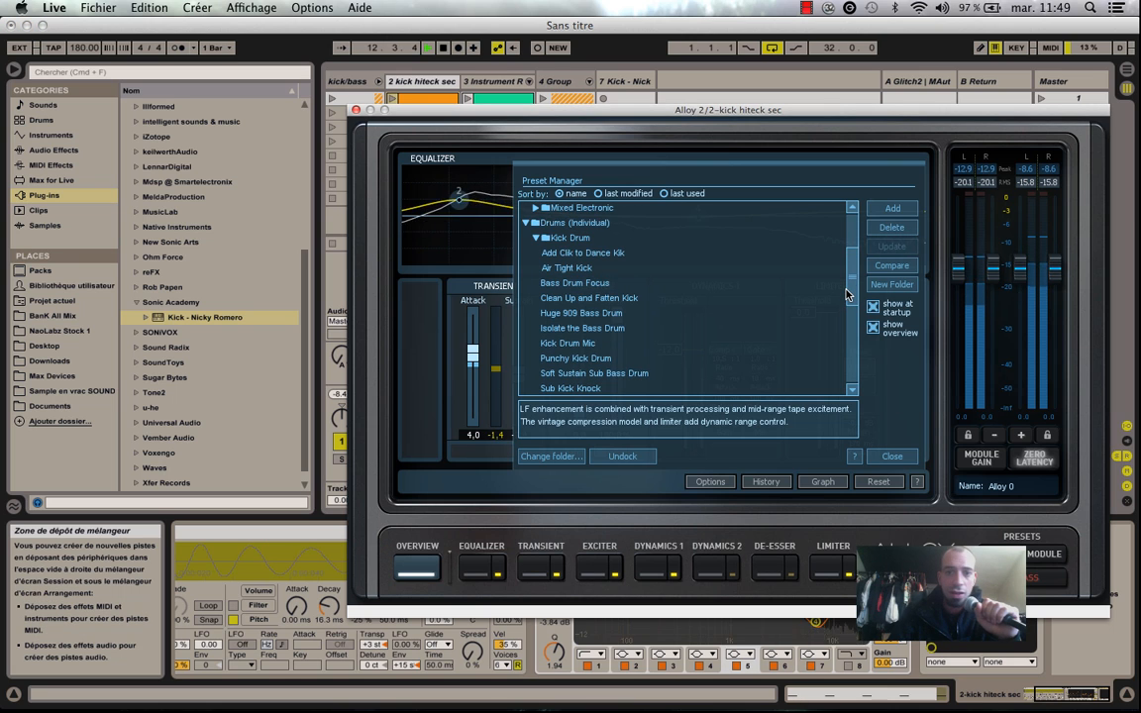
scroll(767, 330, down, 5)
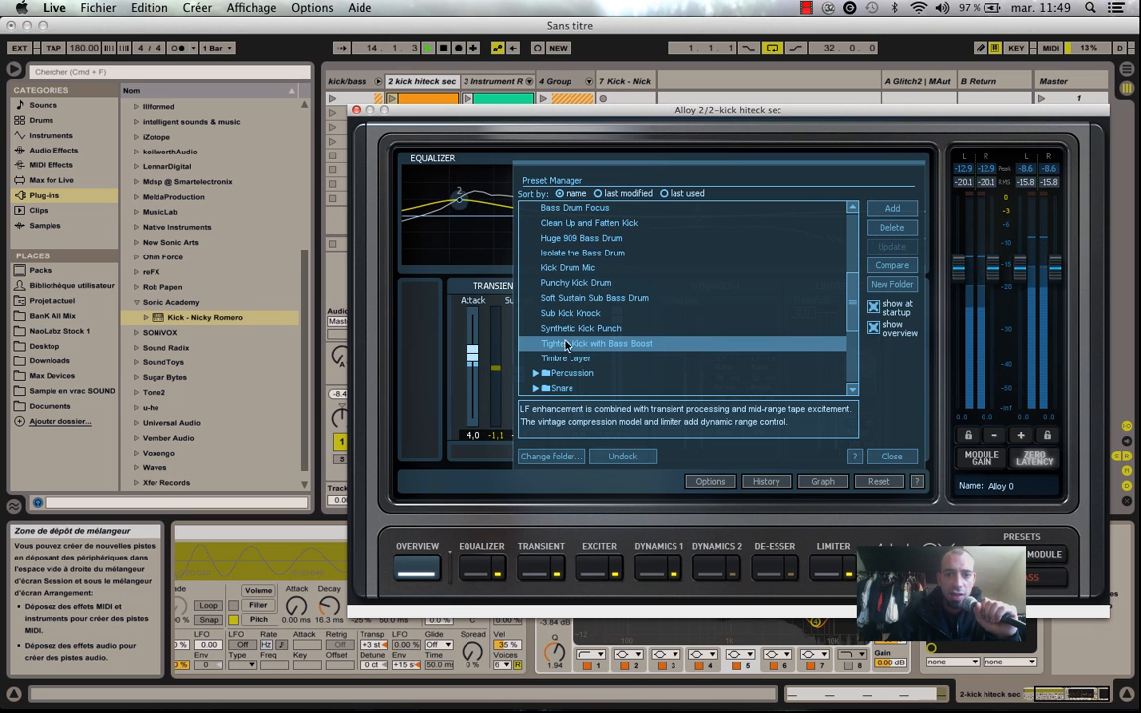
drag(849, 314, 850, 288)
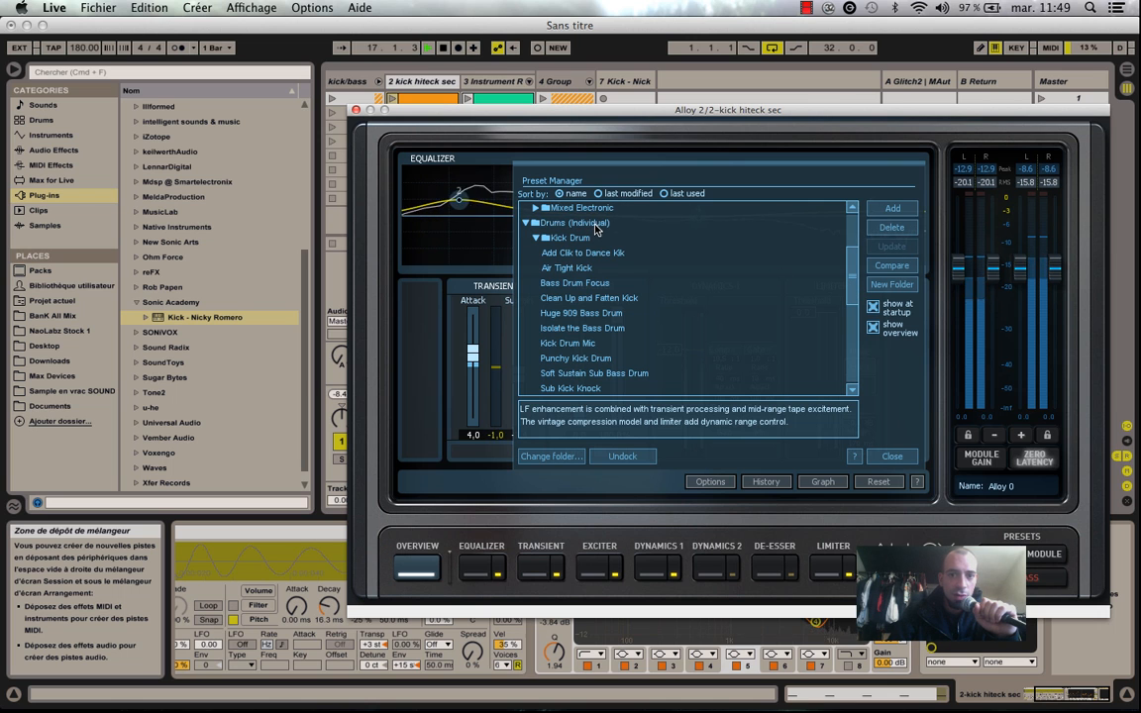
click(891, 456)
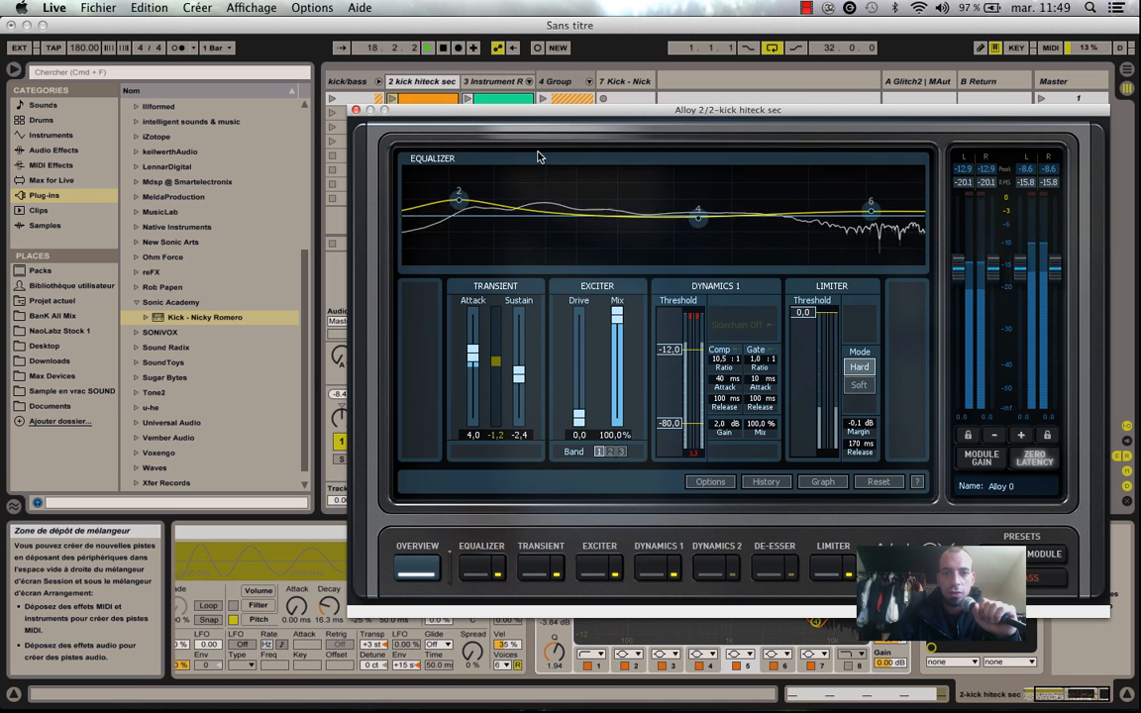
click(355, 109)
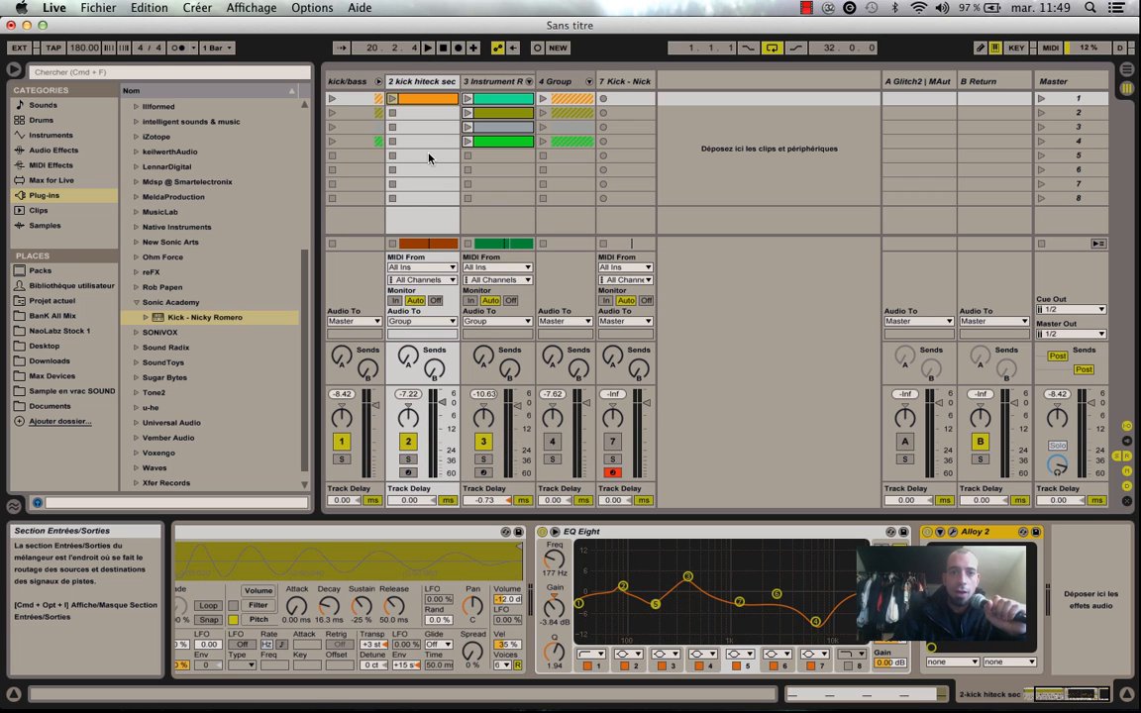
On the Instrument Rack bass track, open the first SURGE chain's synth window and examine its oscillator octave setting.
click(484, 84)
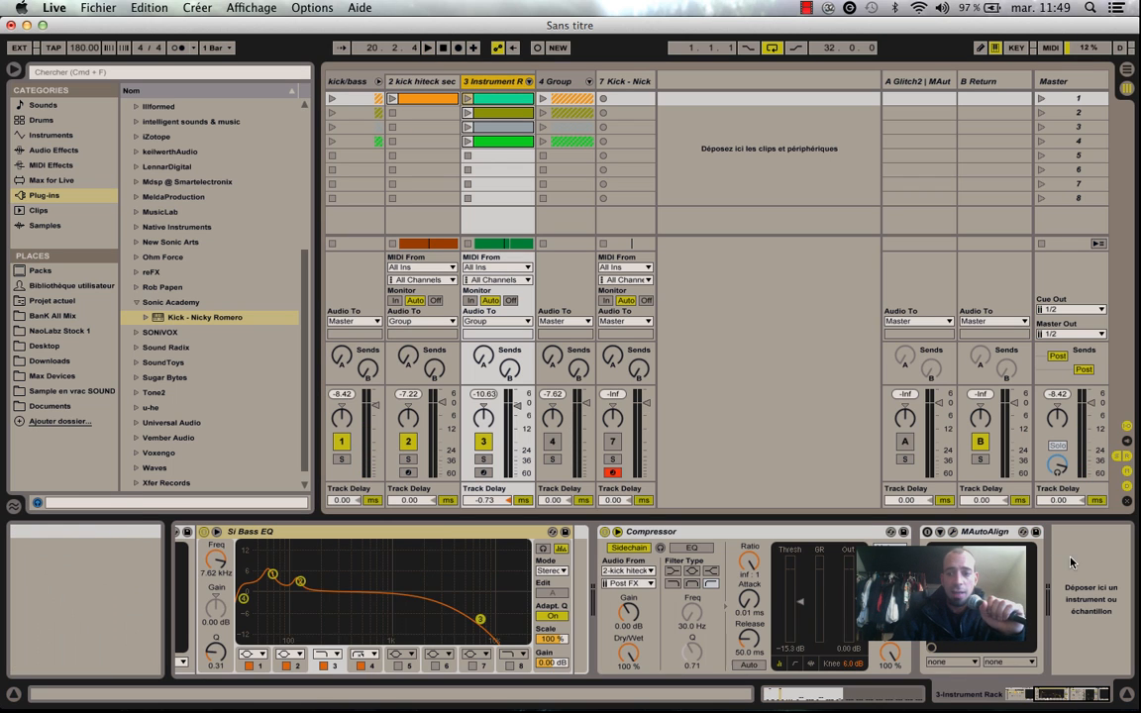
click(1061, 686)
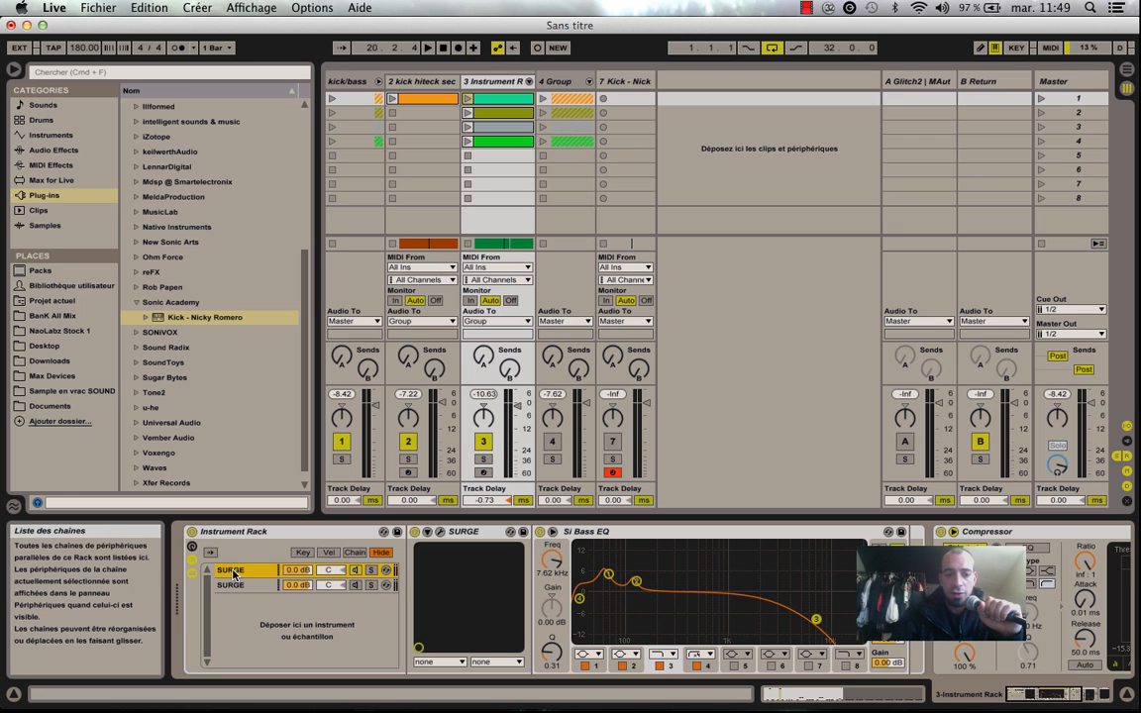
click(440, 532)
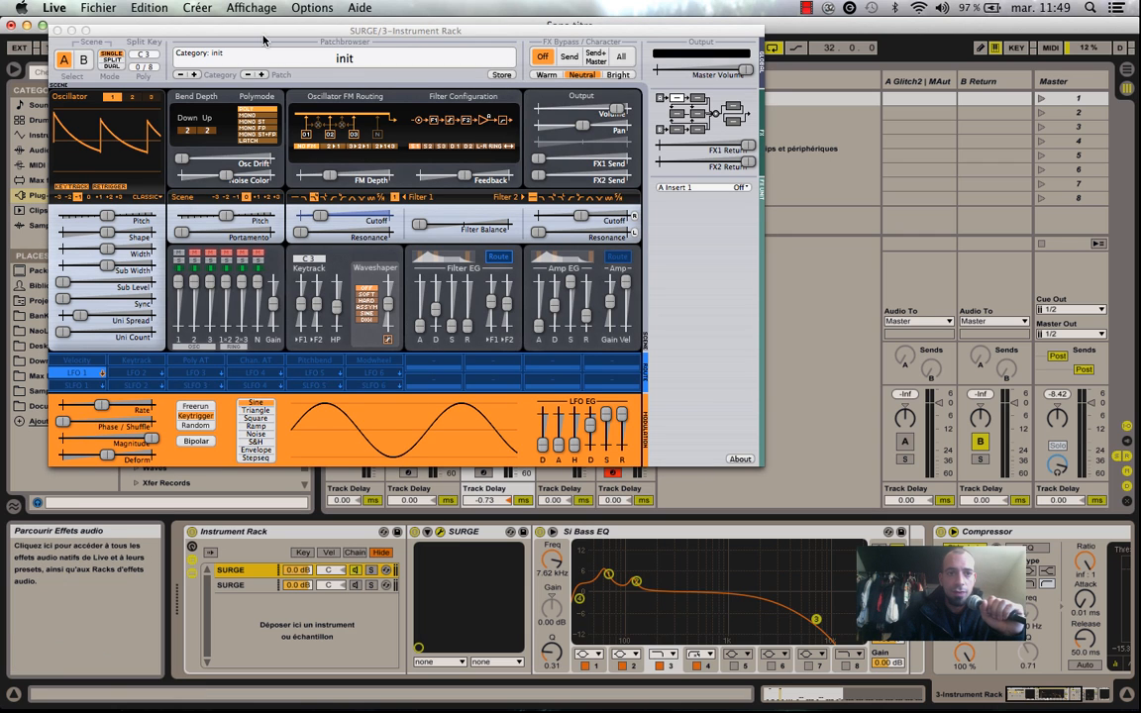
drag(264, 40, 402, 83)
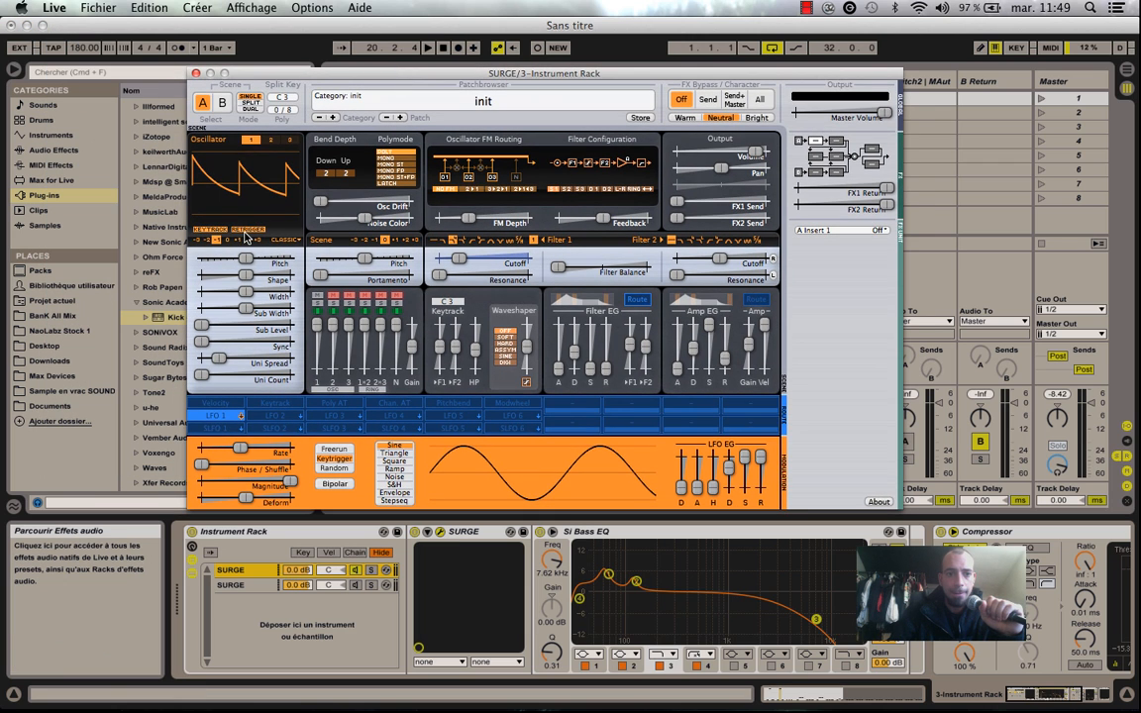
click(246, 238)
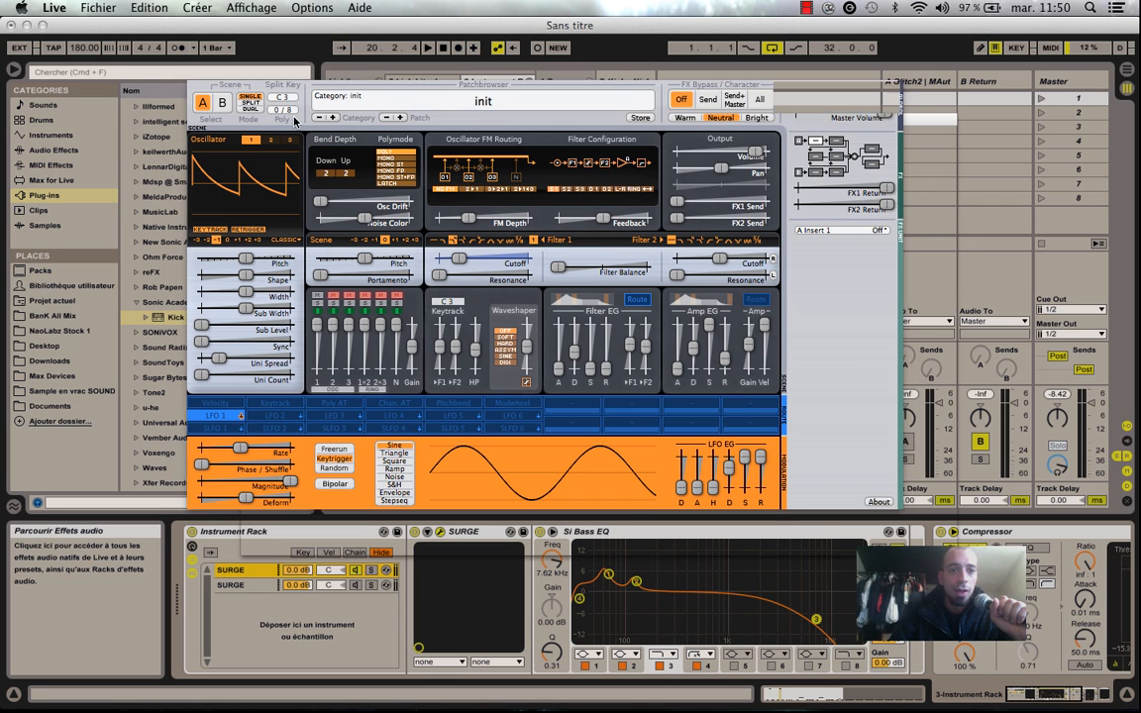
drag(237, 74, 292, 120)
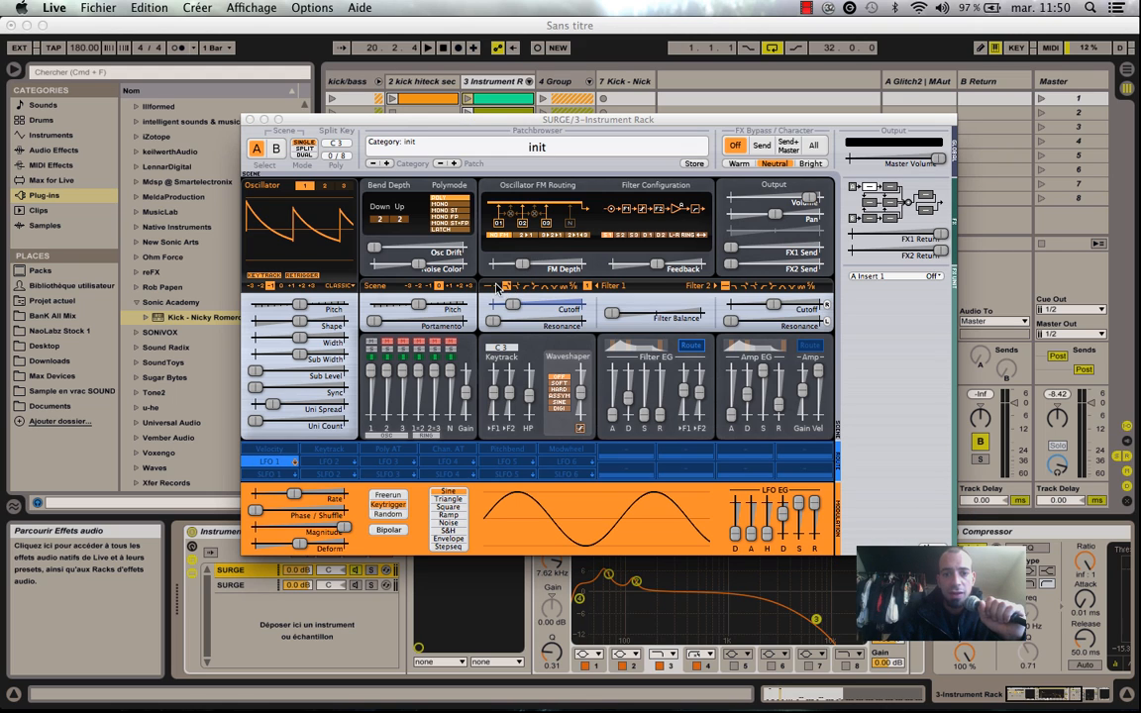
Examine the Filter 1 type and the Filter EG's modulation routing to the cutoff in SURGE.
click(491, 286)
click(507, 288)
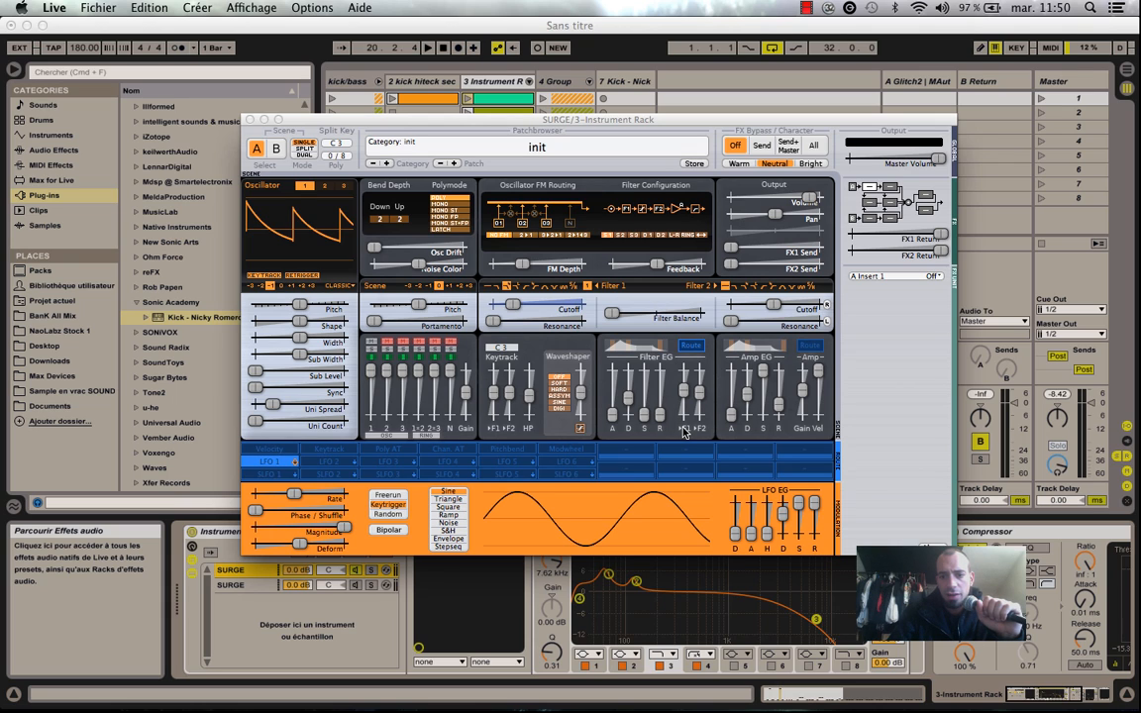
mouse_move(683, 390)
mouse_down()
mouse_move(683, 371)
mouse_move(683, 389)
mouse_up()
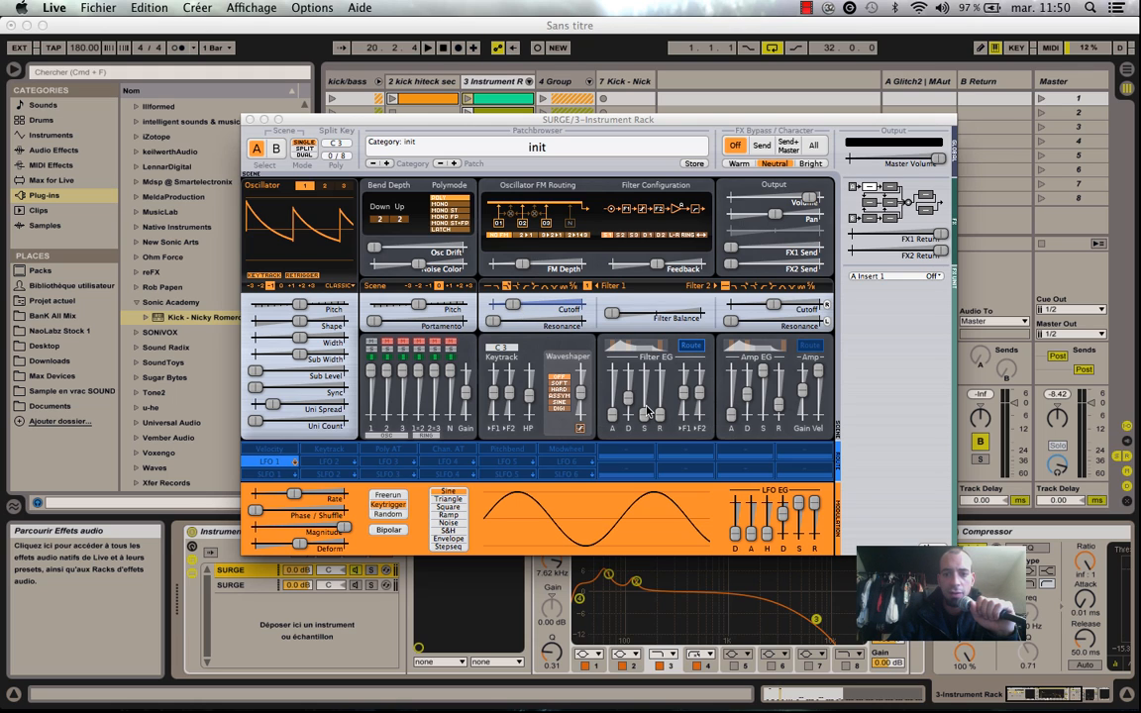
click(690, 345)
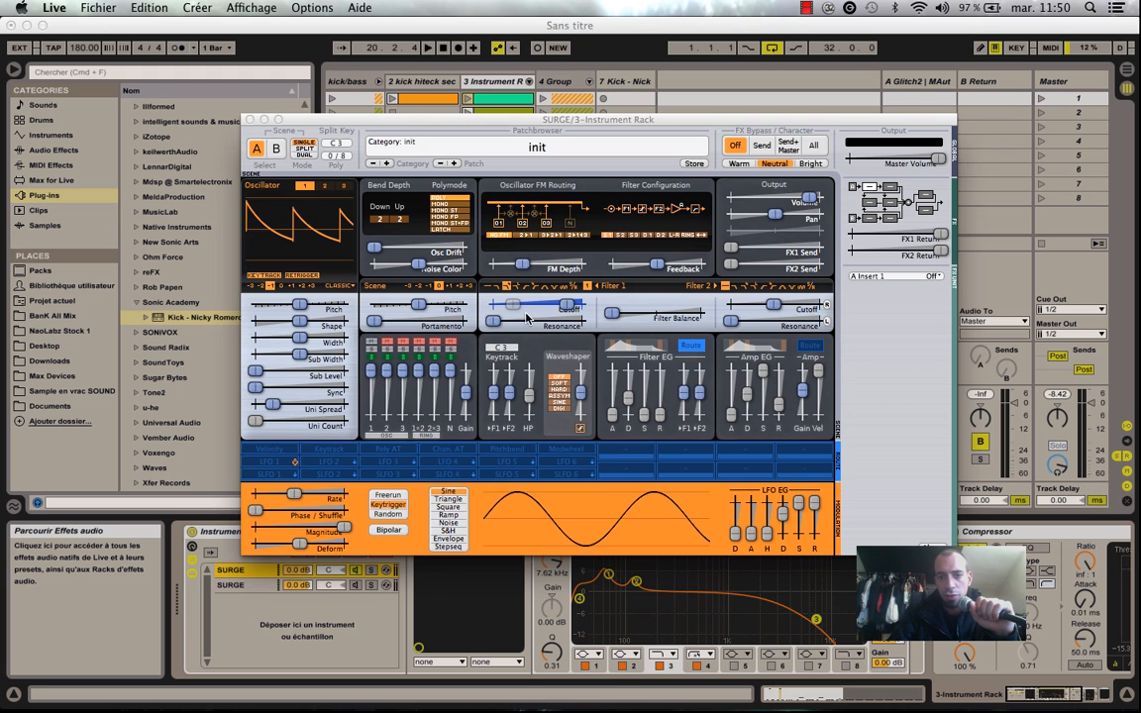
click(691, 346)
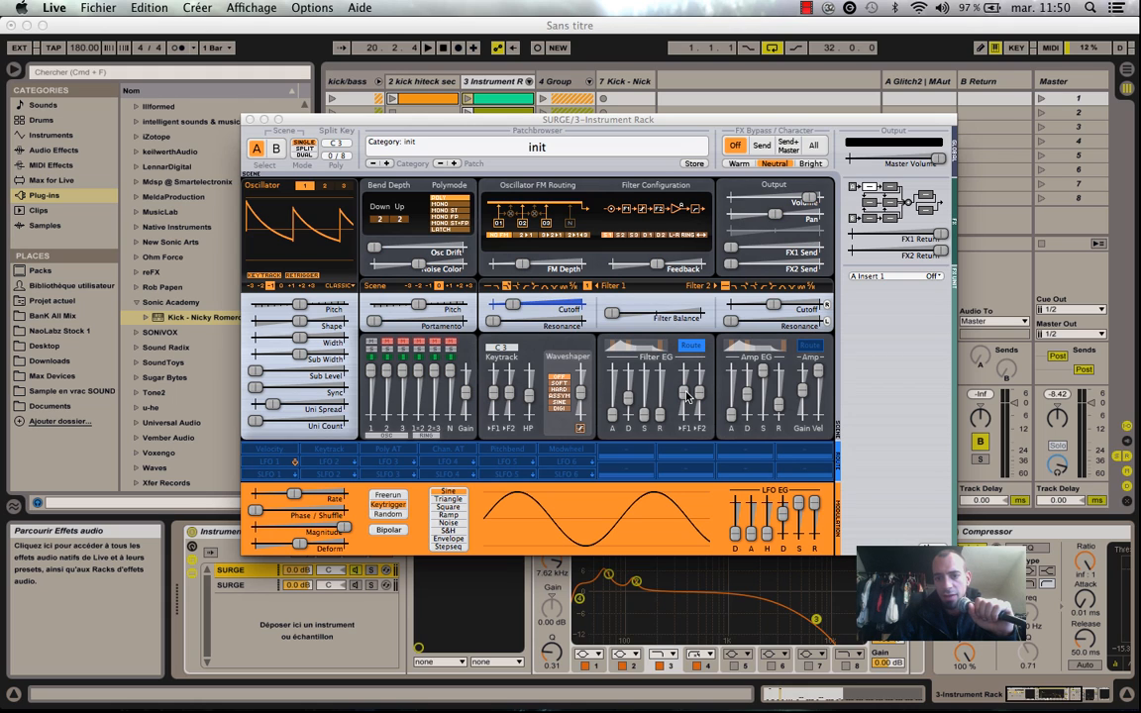
Examine the Filter EG's F1 amount and the Amp gain, and close the SURGE window.
click(688, 396)
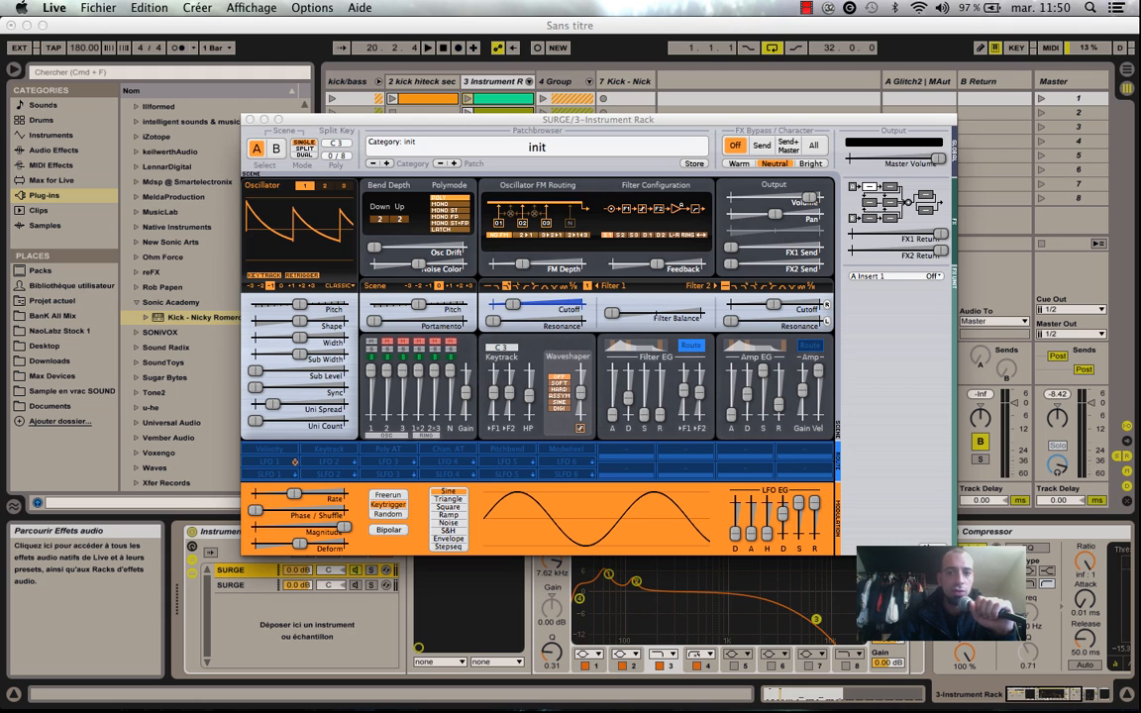
drag(685, 390, 686, 396)
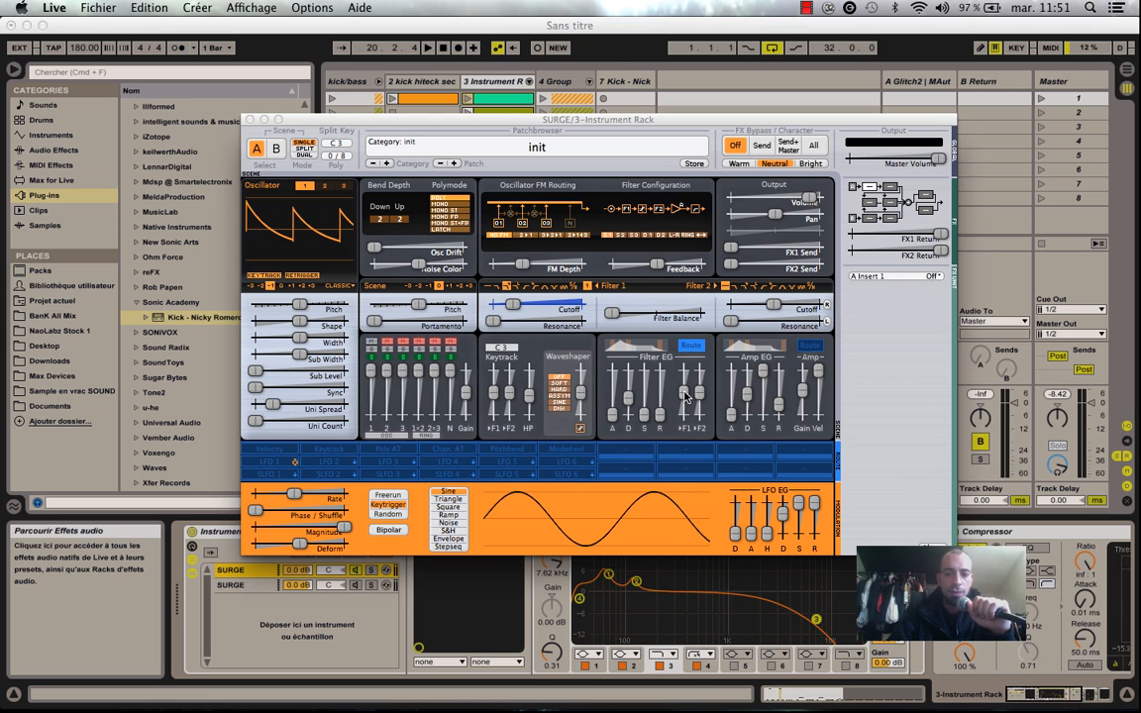
click(798, 392)
drag(797, 392, 800, 393)
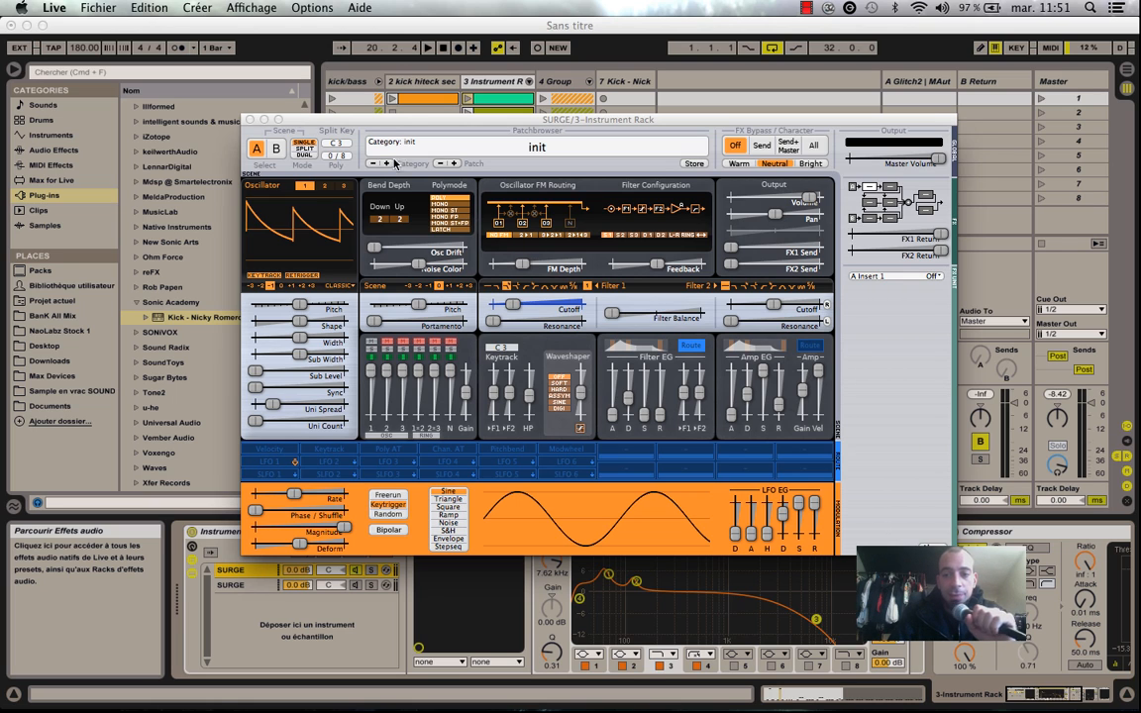
click(251, 119)
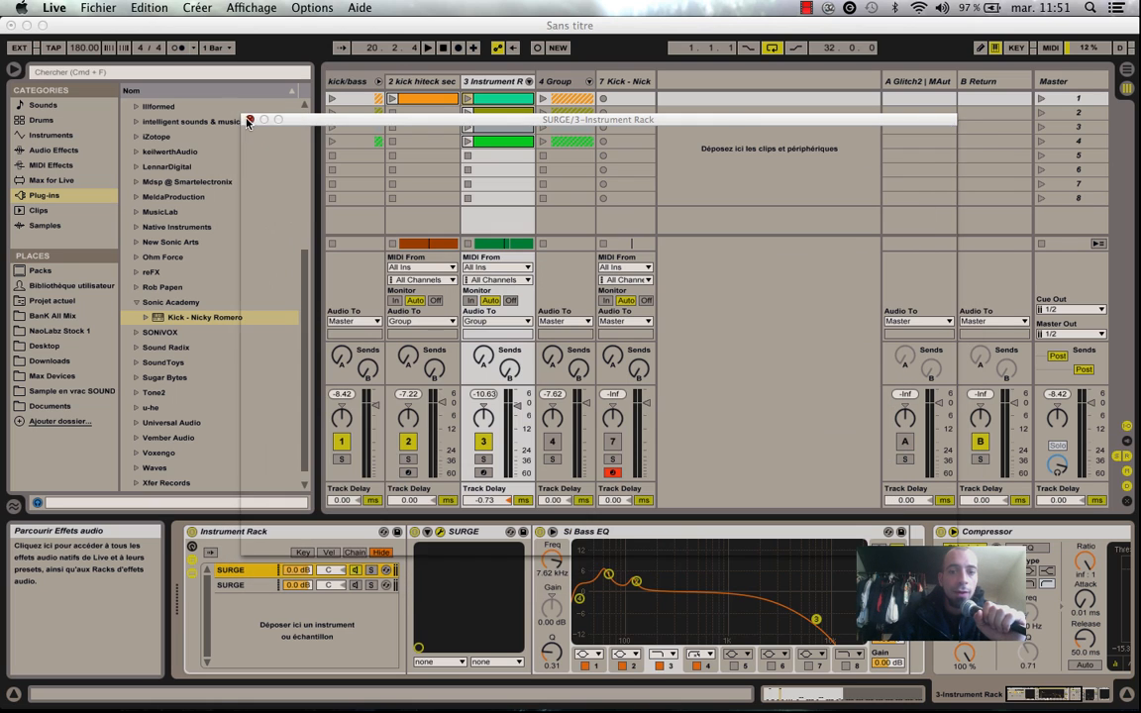
Play the kick and bass, comparing the Master track's Spectrum with Si Bass EQ enabled and bypassed.
key(space)
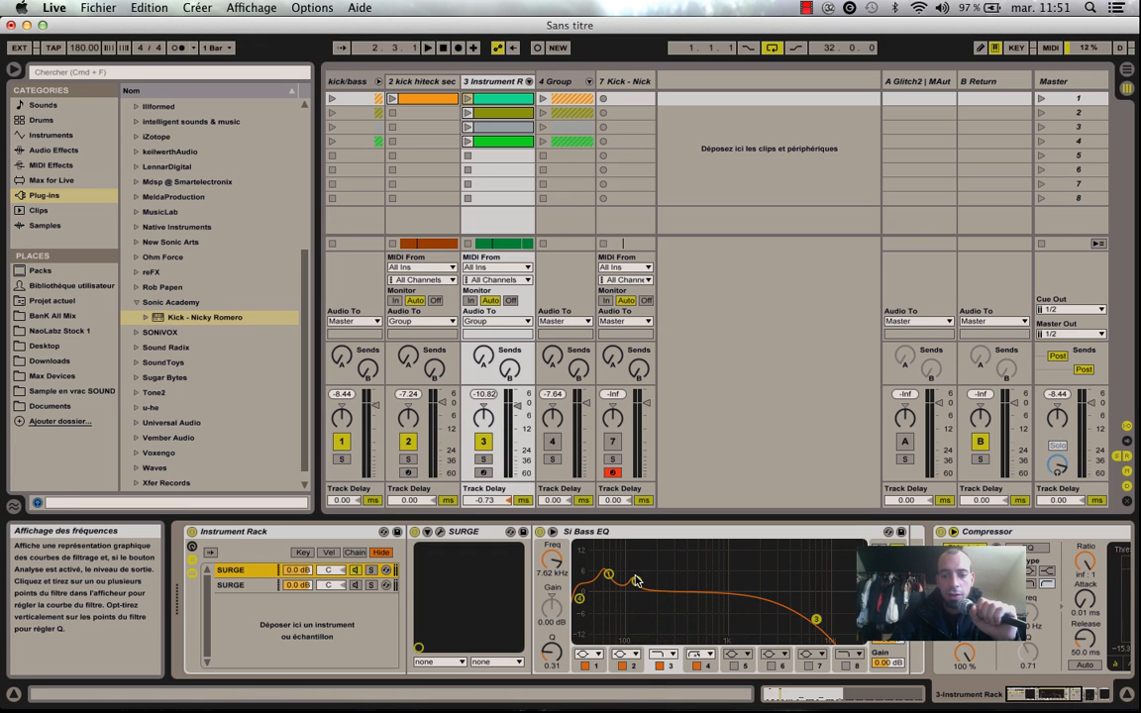
key(space)
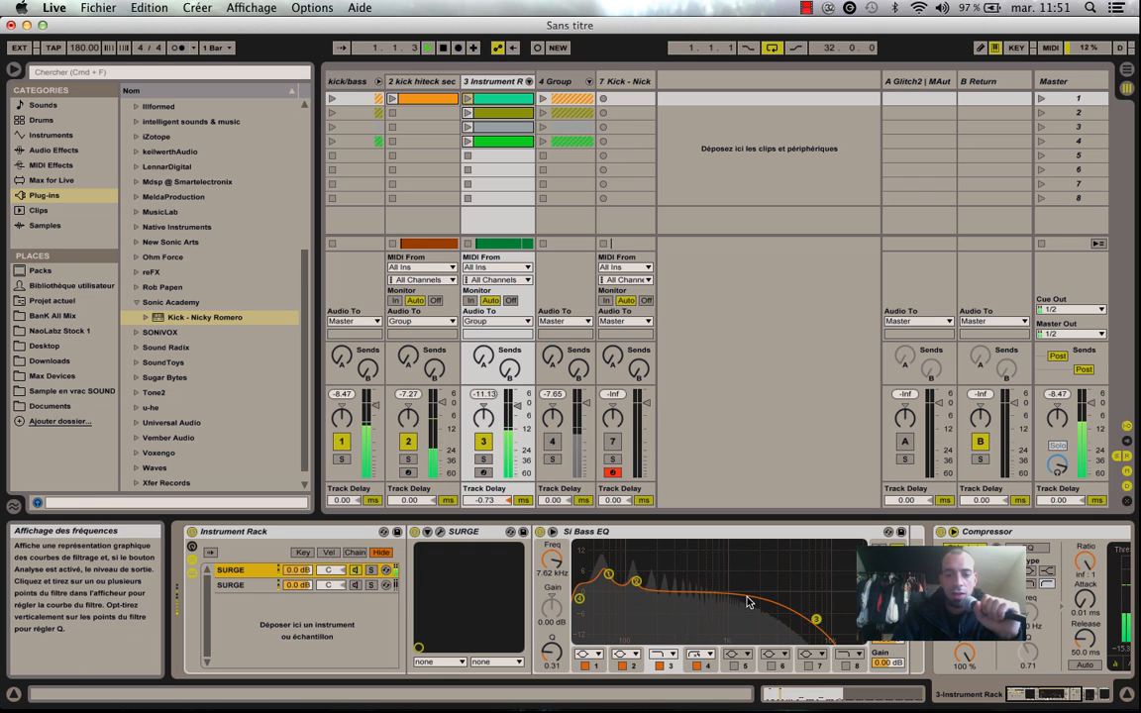
click(1062, 81)
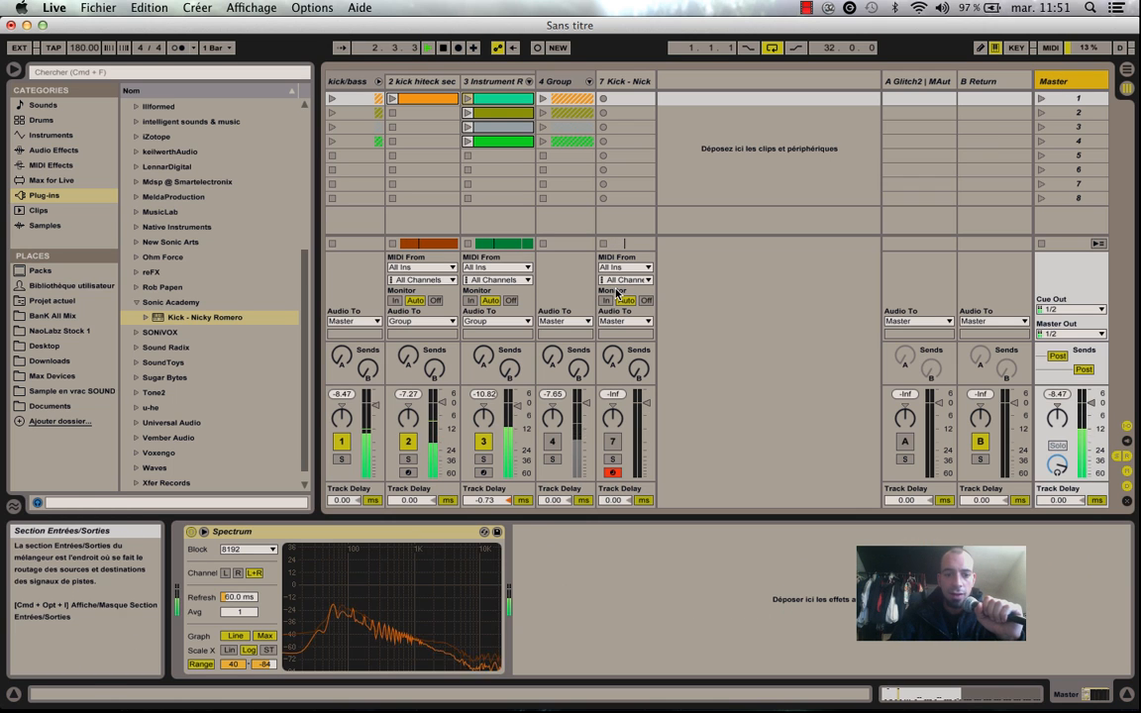
click(486, 81)
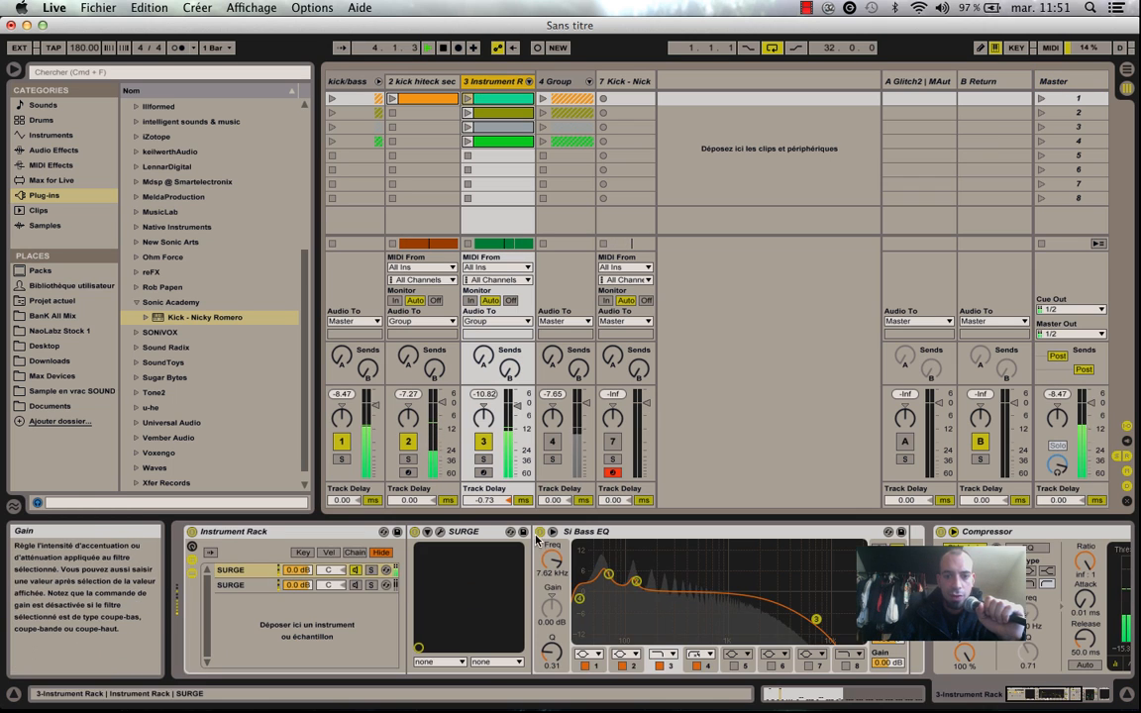
click(1057, 81)
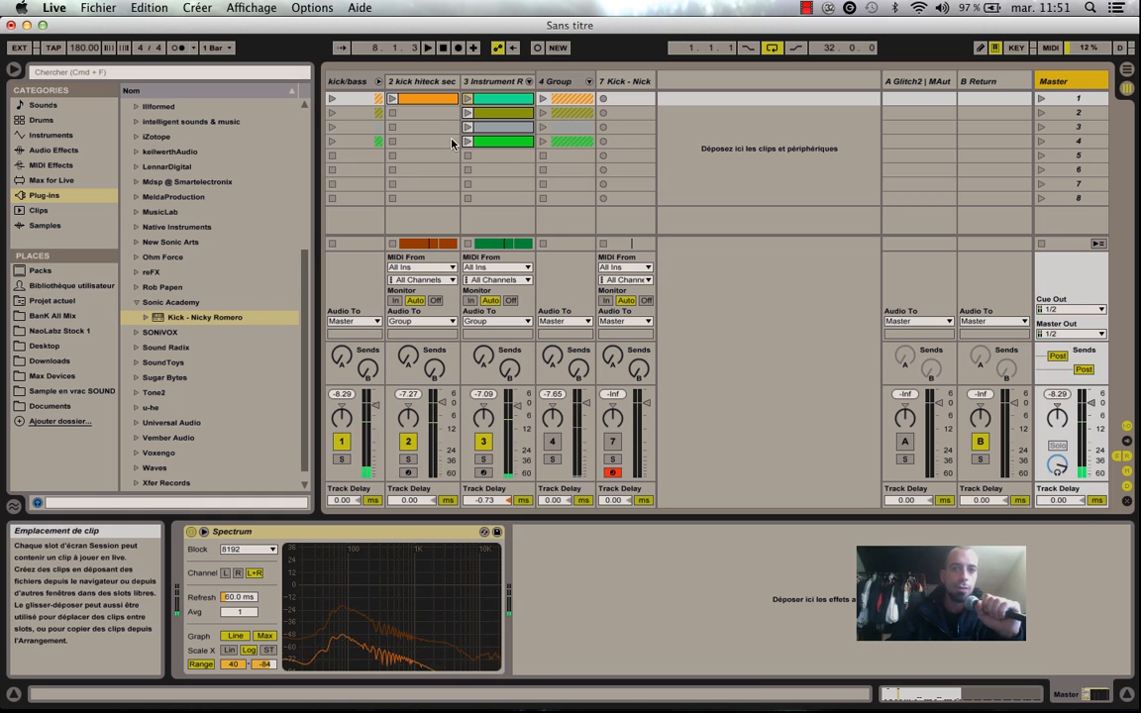
click(473, 83)
click(539, 532)
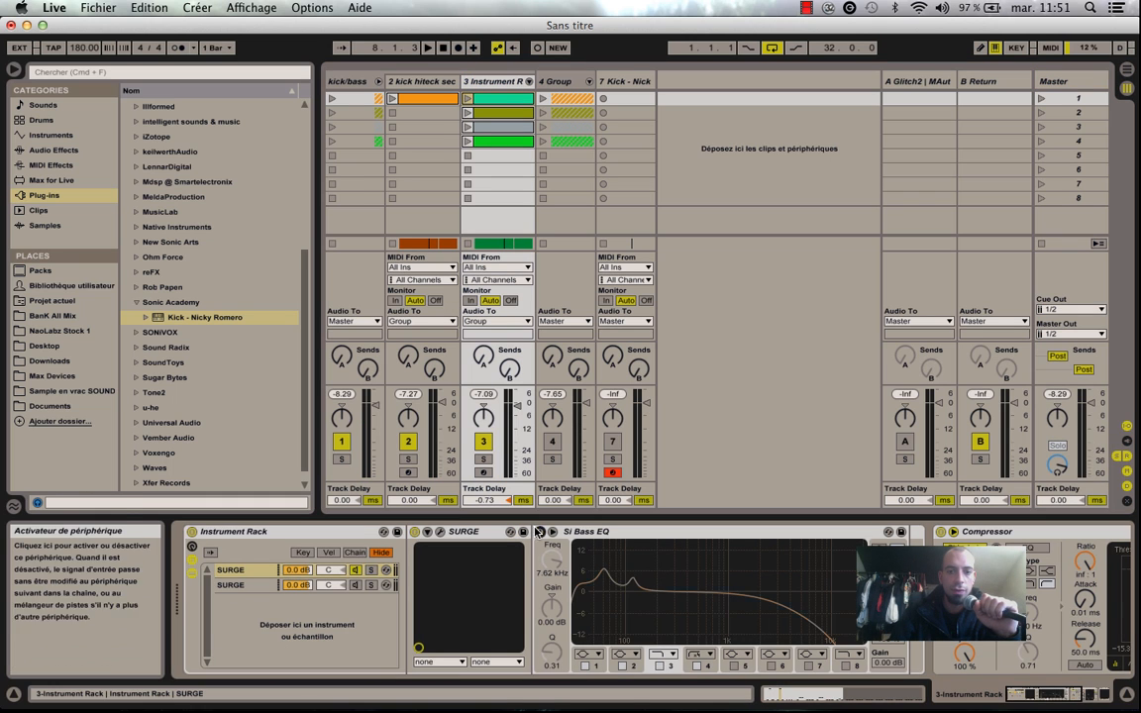
key(space)
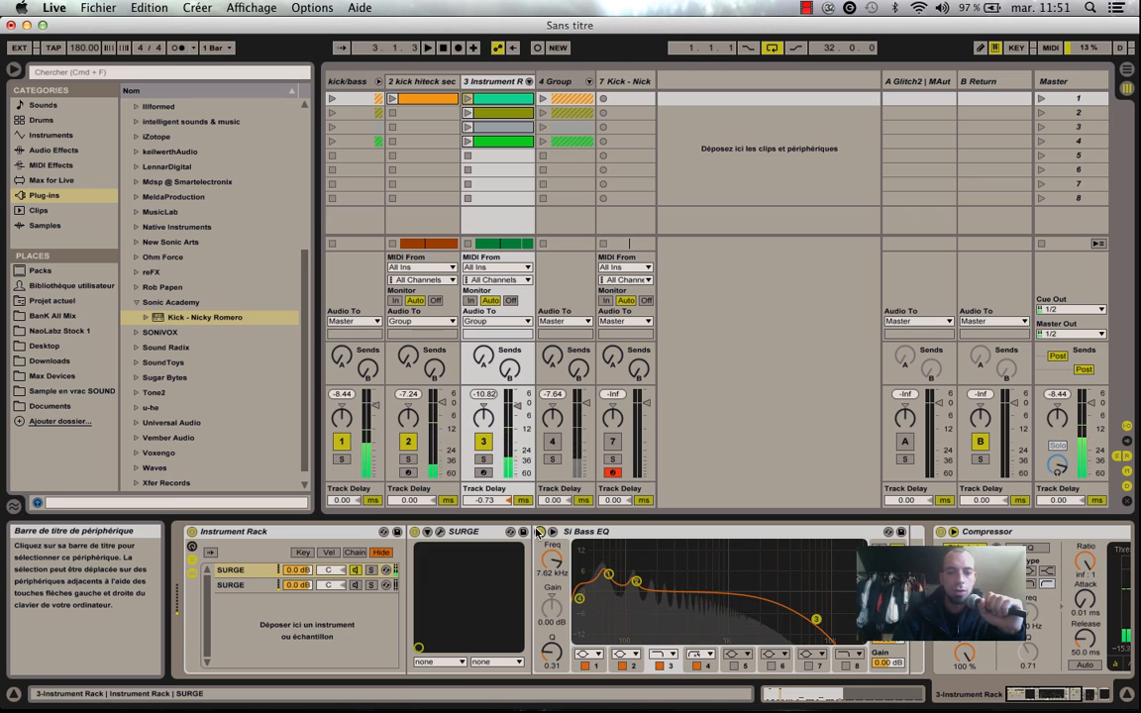
Open the second SURGE chain's synth window and mute the first chain to hear the second layer during playback.
click(232, 586)
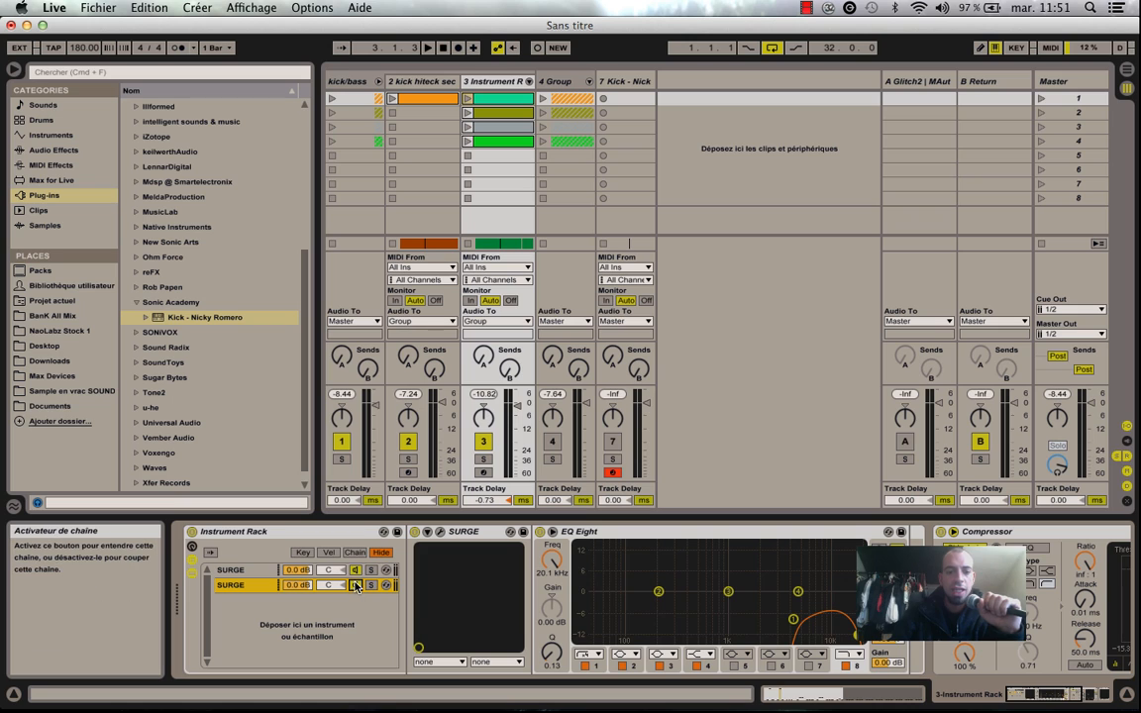
key(space)
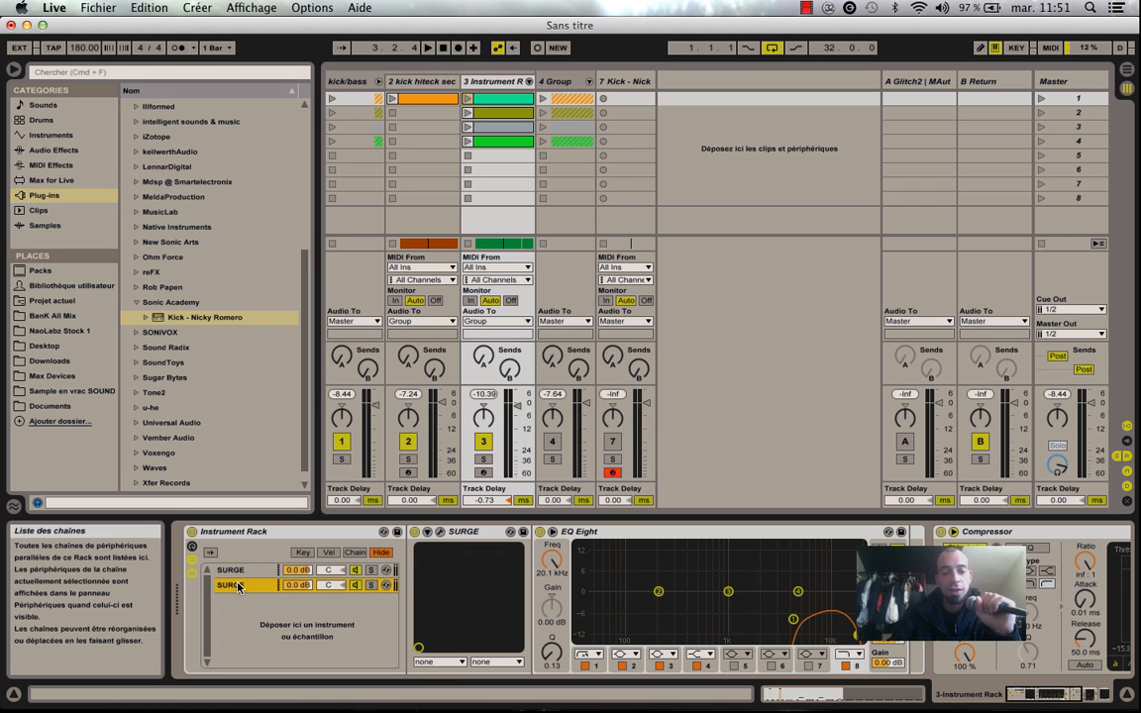
click(439, 532)
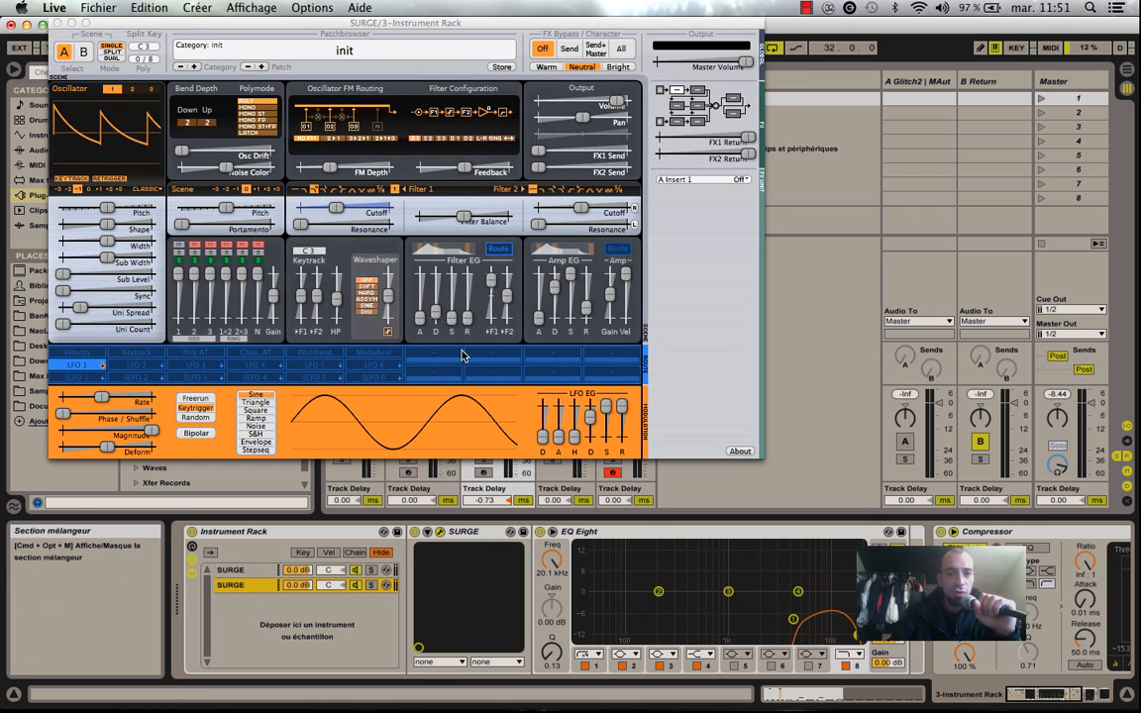
click(364, 571)
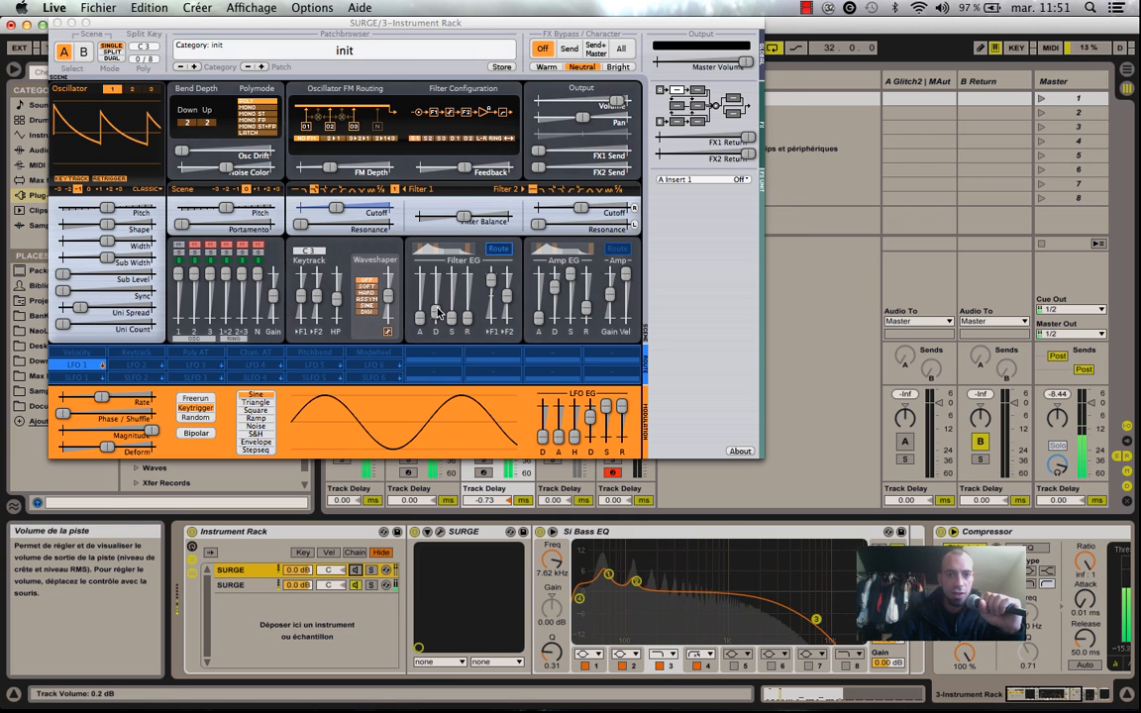
Examine the second SURGE's Filter EG decay, F1 amount and Filter 1 cutoff, and close its window.
drag(437, 312, 436, 309)
drag(492, 280, 492, 279)
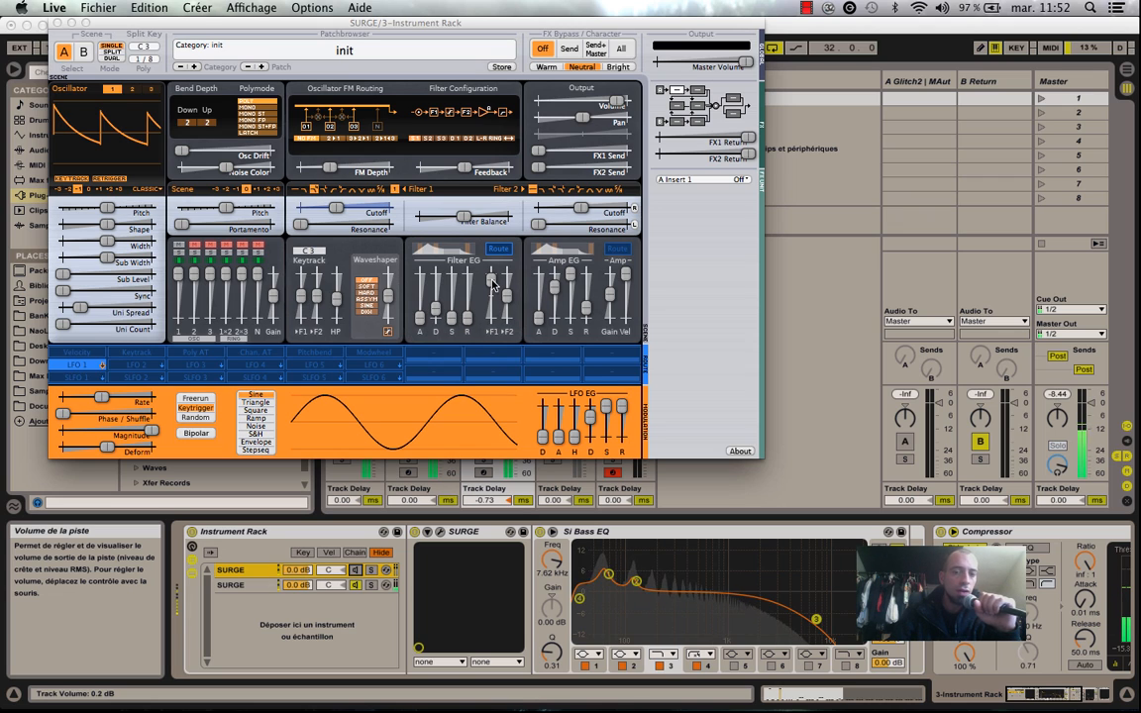
mouse_move(337, 208)
mouse_down()
mouse_move(349, 208)
mouse_move(335, 206)
mouse_up()
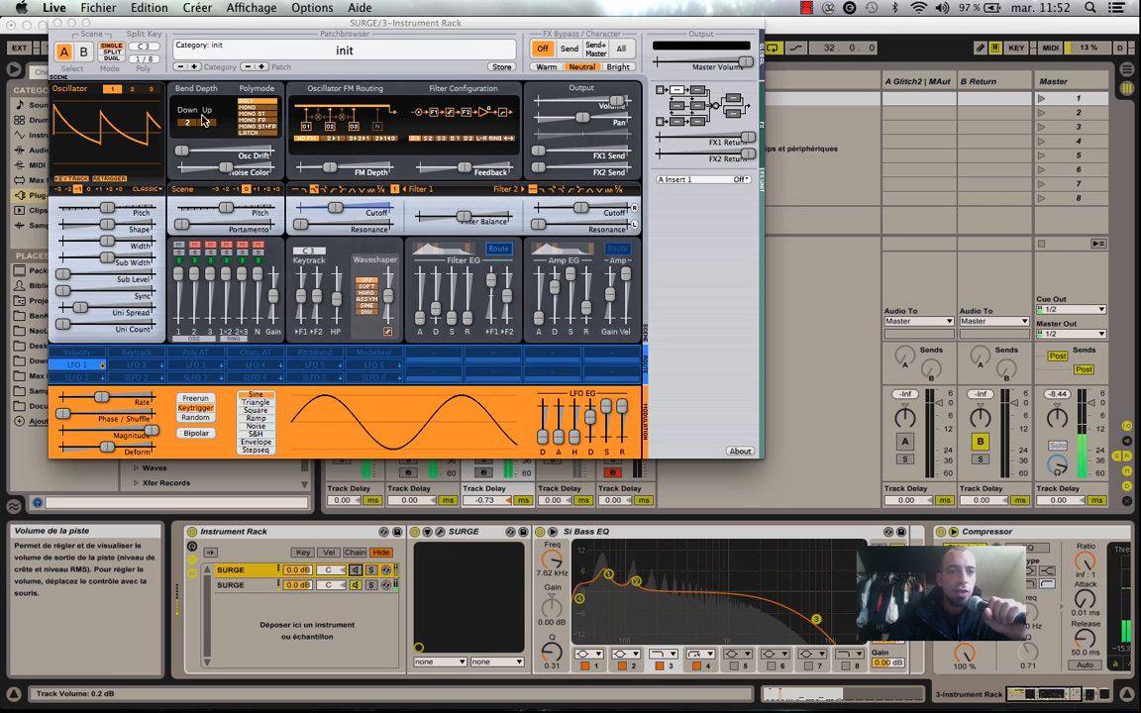
click(58, 22)
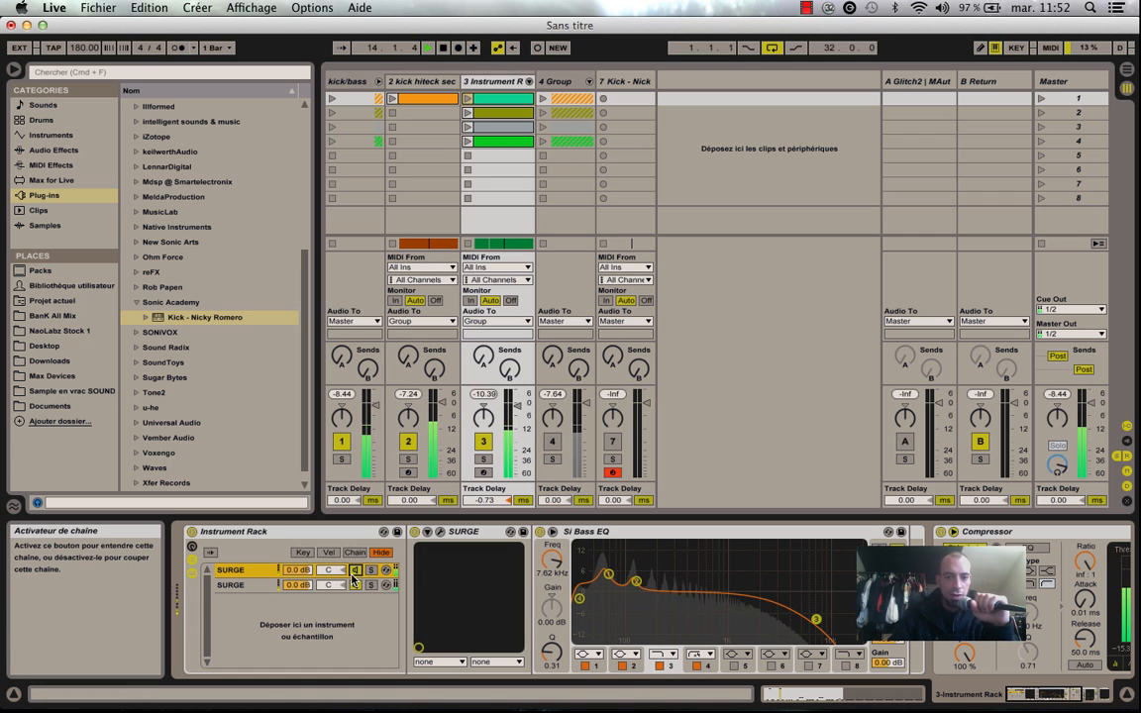
Enable both SURGE chains in the bass rack and play the kick and bass together.
click(357, 586)
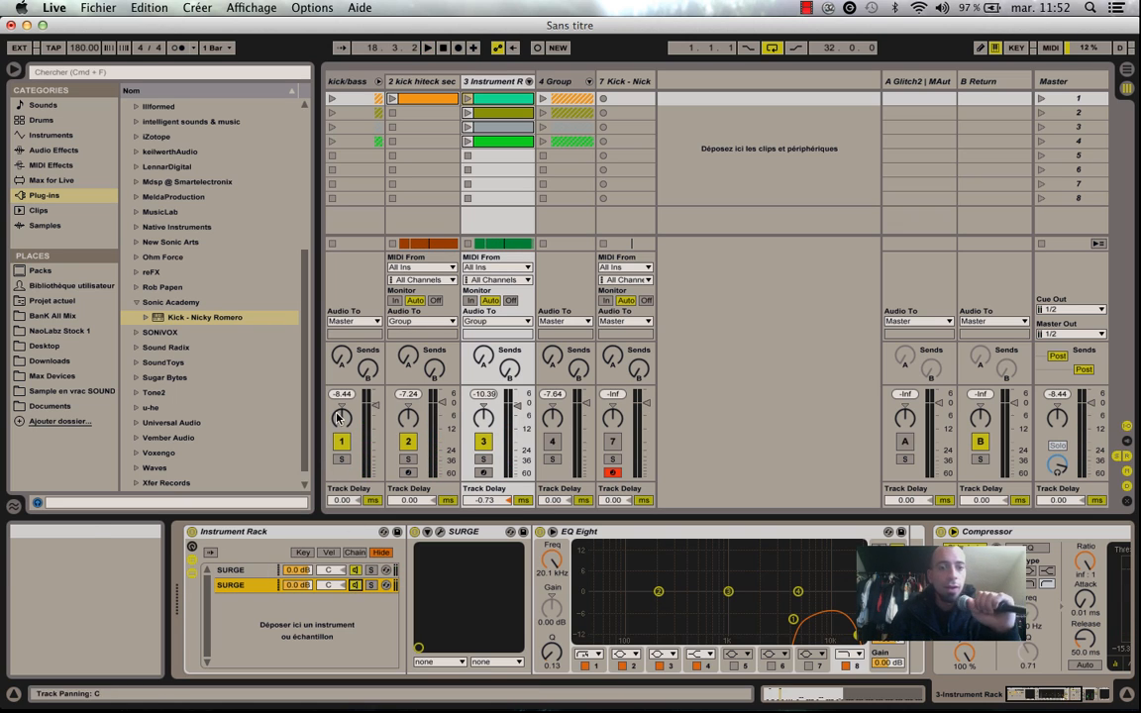
key(space)
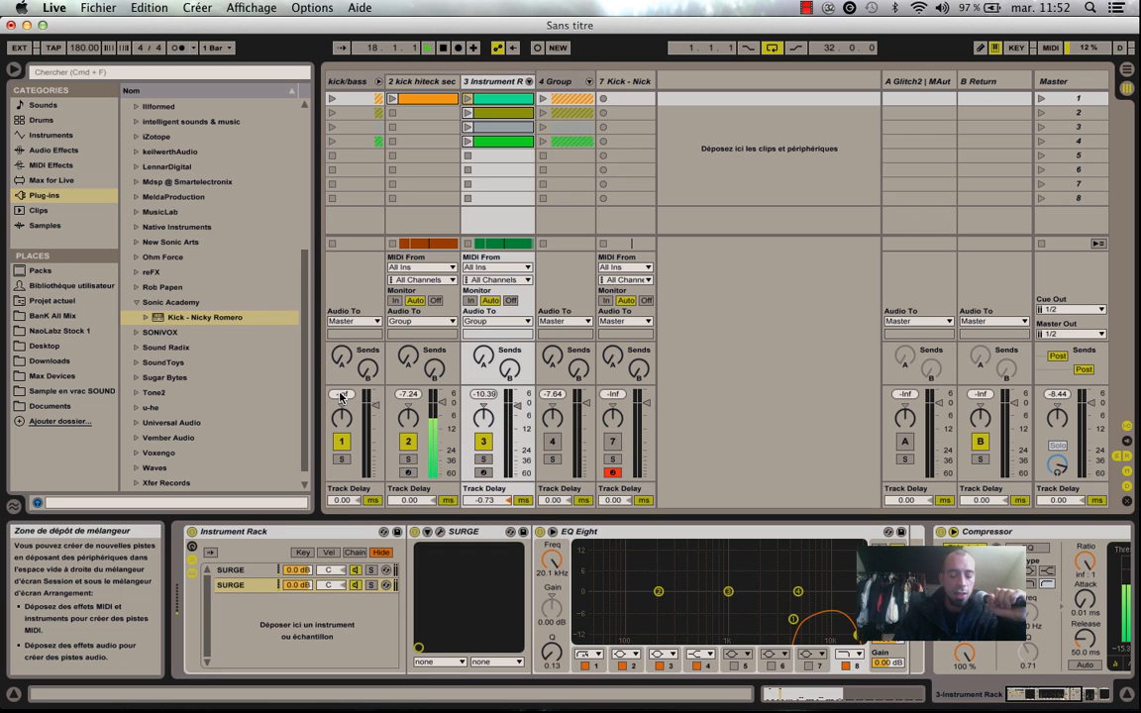
key(space)
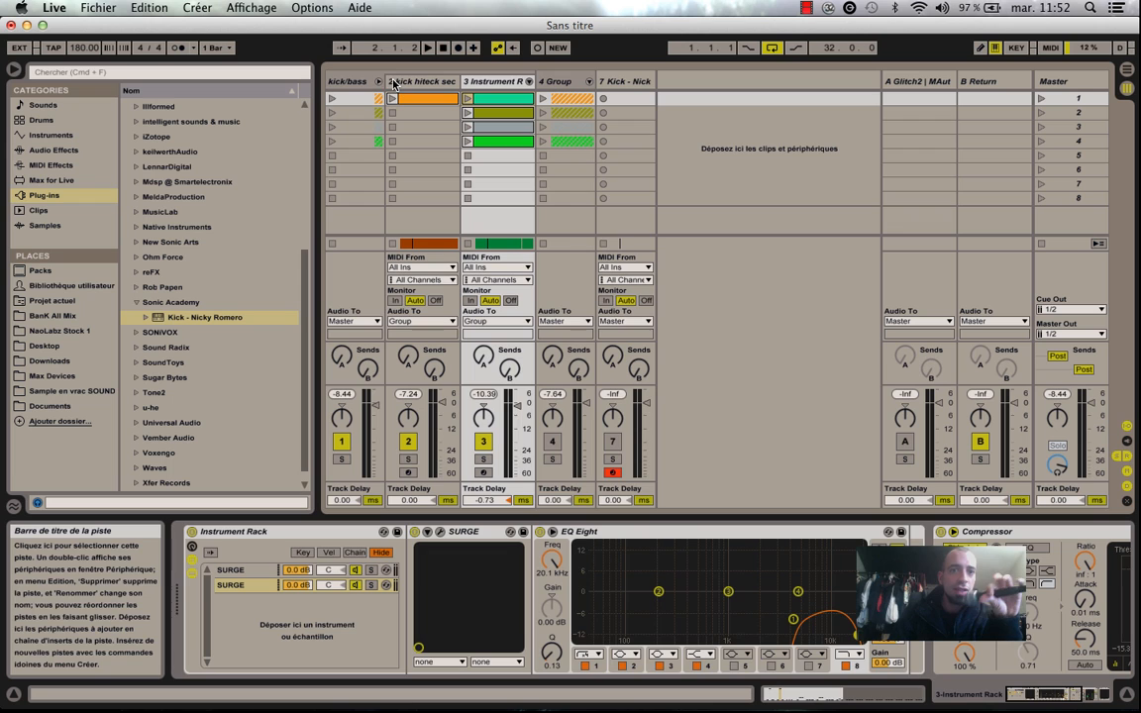
Collapse the kick/bass group, display its effect chain and select the Maul device.
click(589, 81)
click(1072, 85)
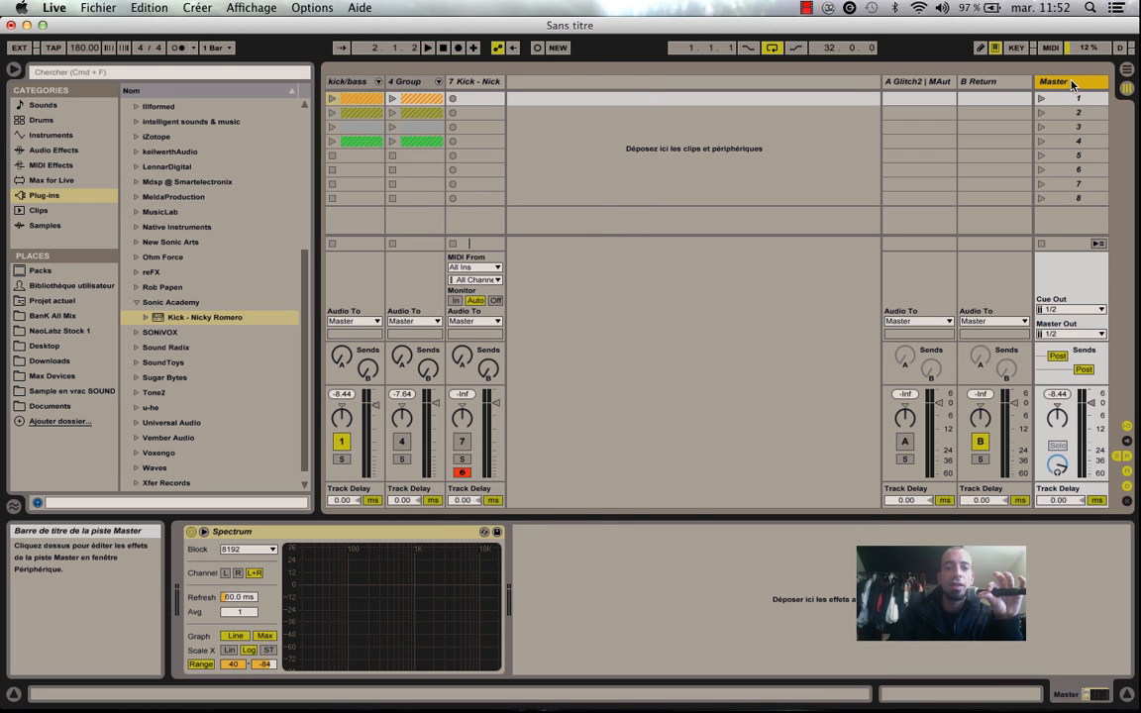
click(362, 82)
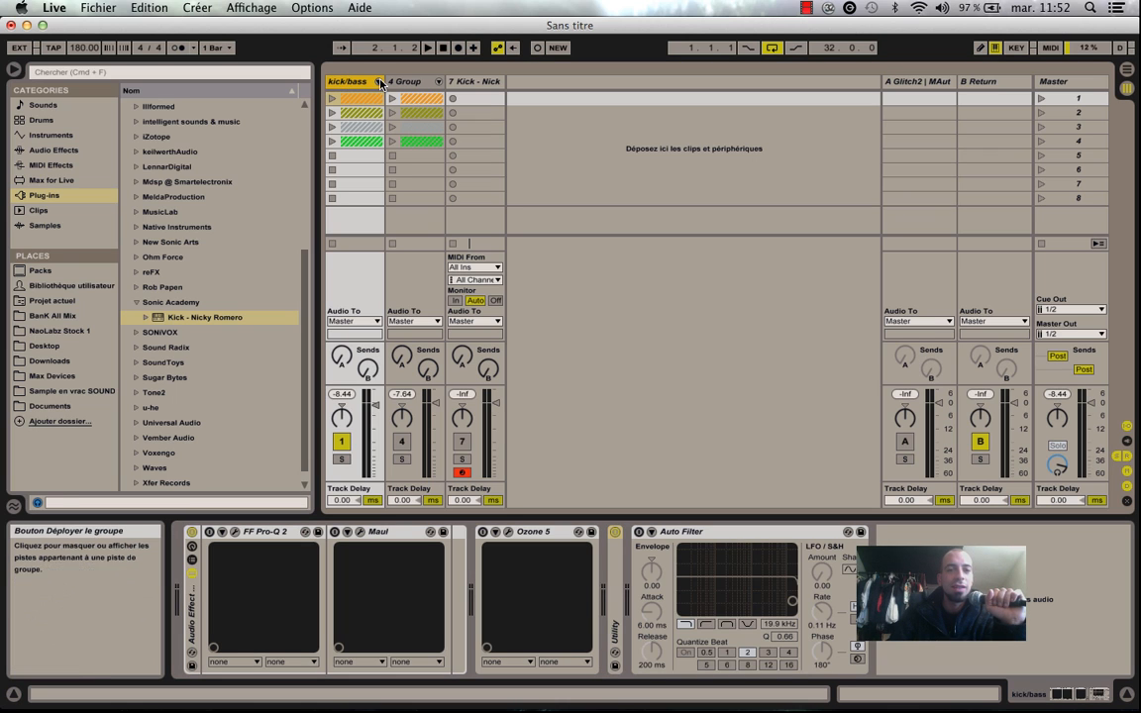
key(space)
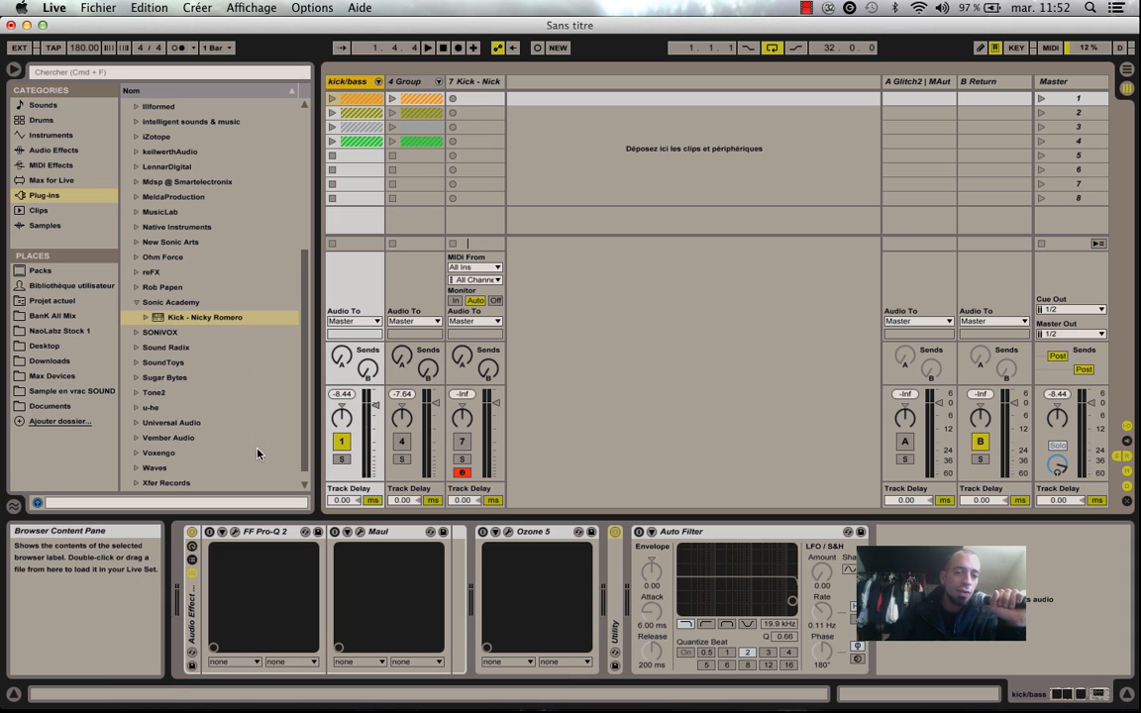
click(362, 532)
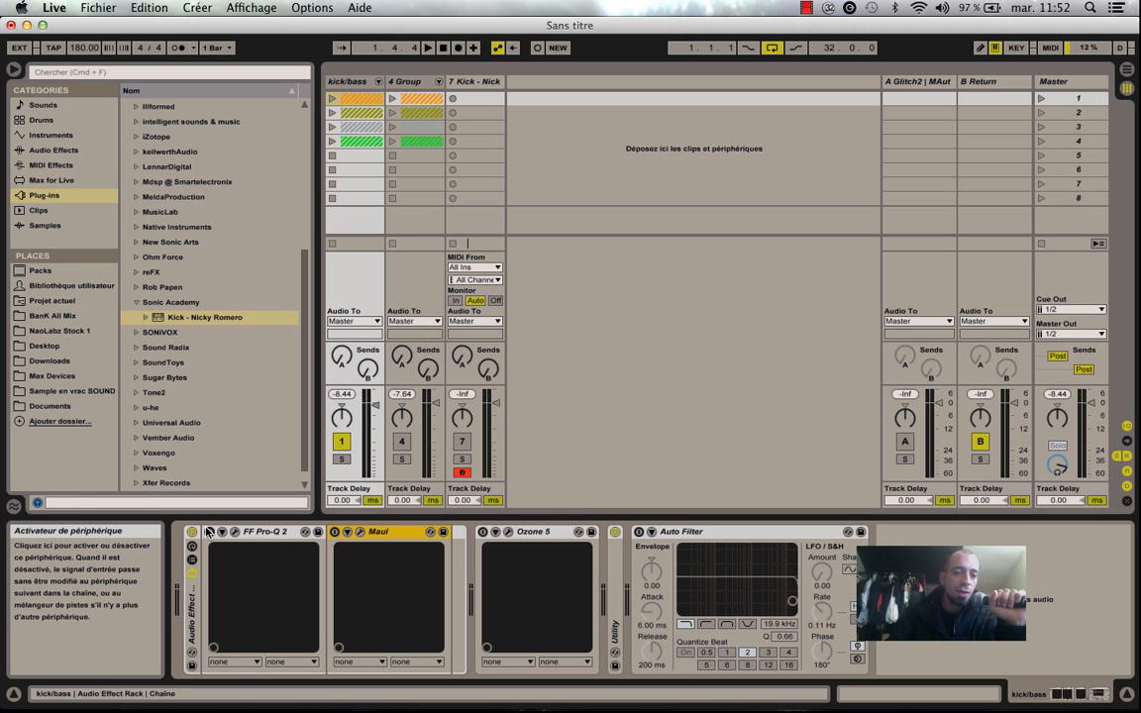
Enable FF Pro-Q 2 and Maul in the kick/bass group's Audio Effect Rack and start playback.
click(253, 533)
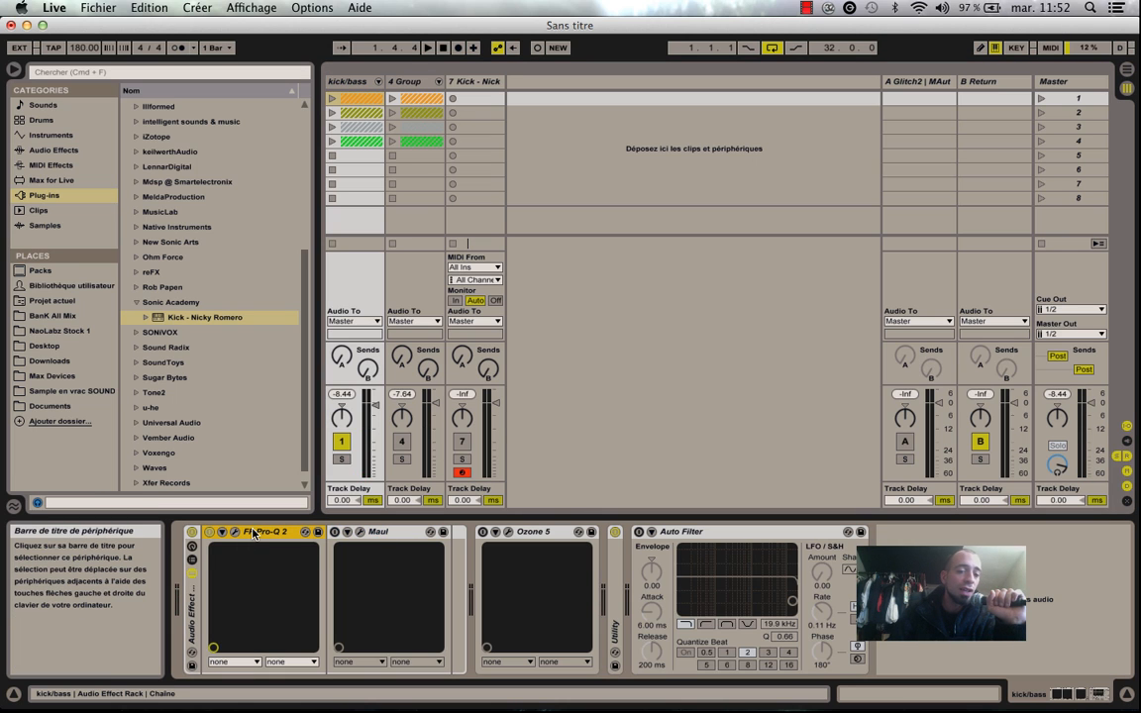
click(360, 533)
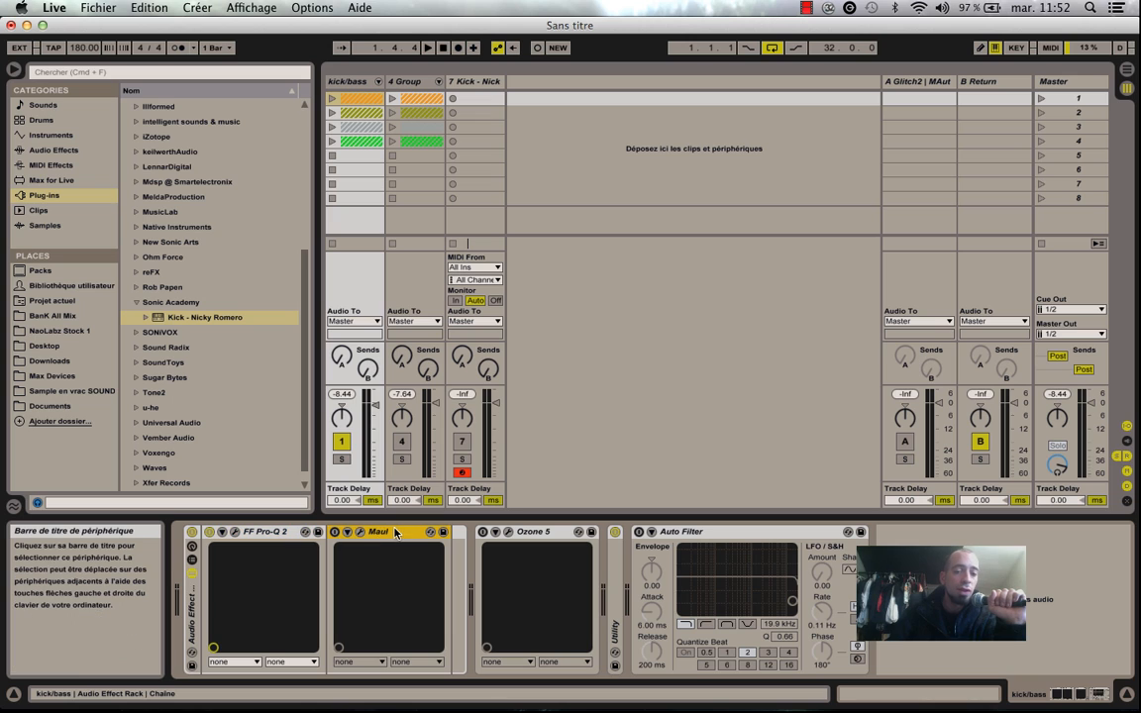
click(335, 532)
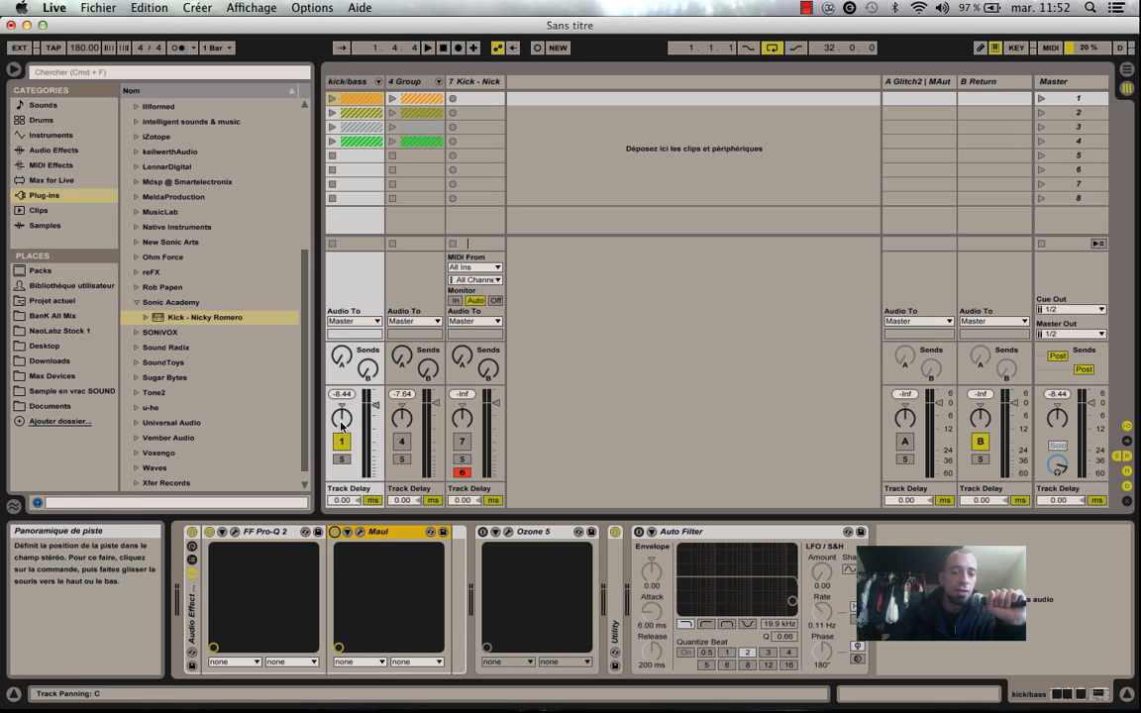
key(space)
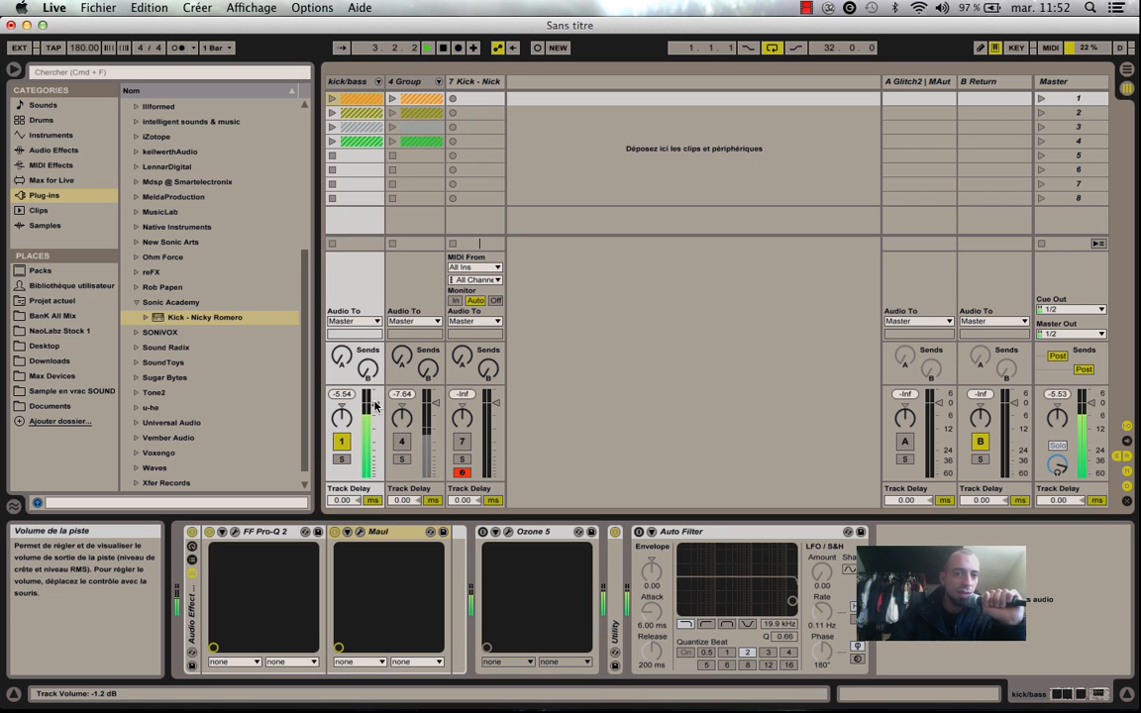
Lower the kick/bass group's volume slightly during playback and reset its peak level reading.
drag(374, 401, 376, 409)
click(343, 396)
click(344, 395)
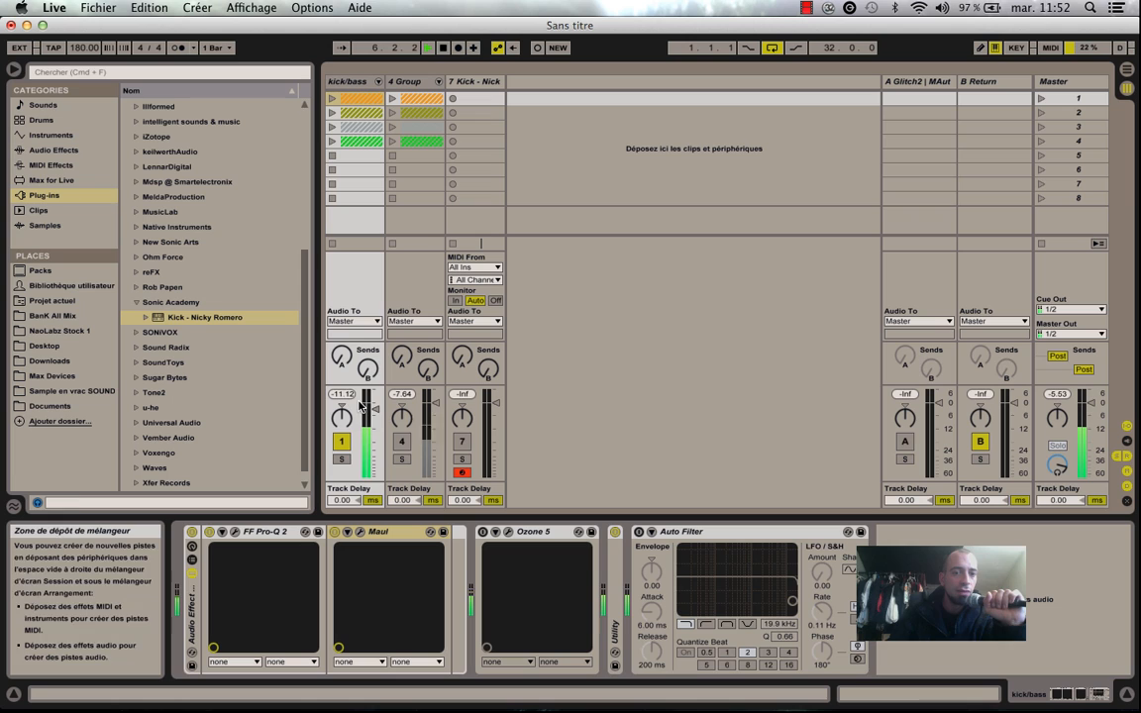
Compare the kick/bass group by ear with 4 Group while FF Pro-Q 2 and Maul are active.
key(F1)
key(F2)
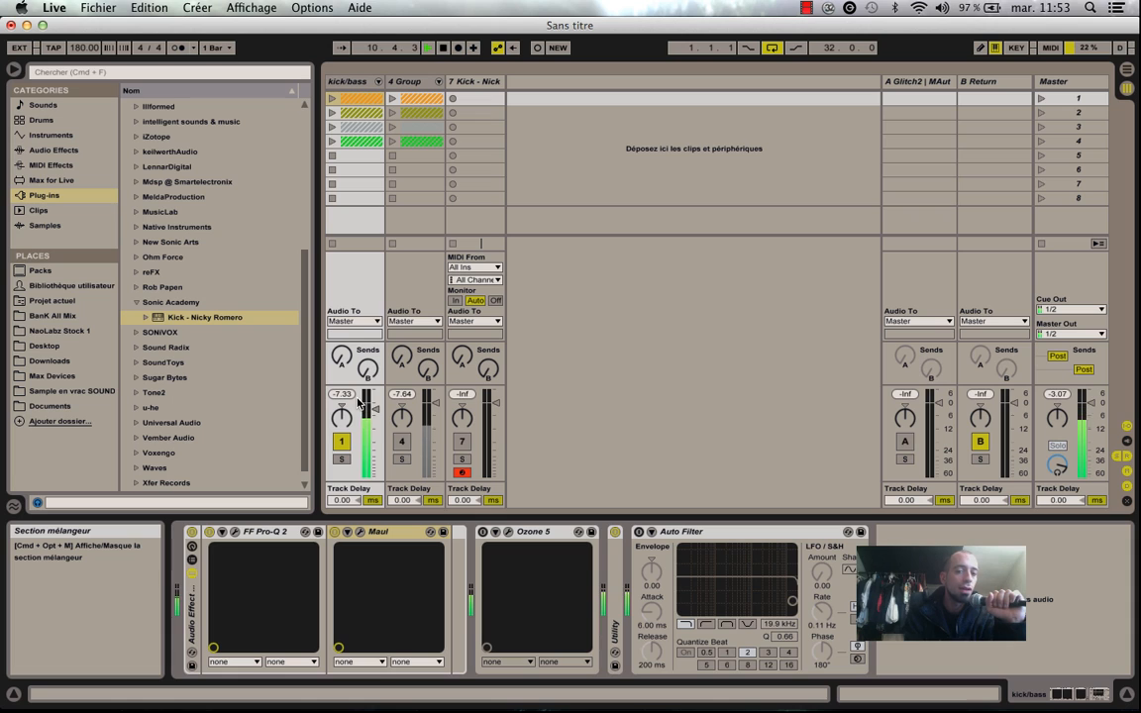
key(F1)
key(F2)
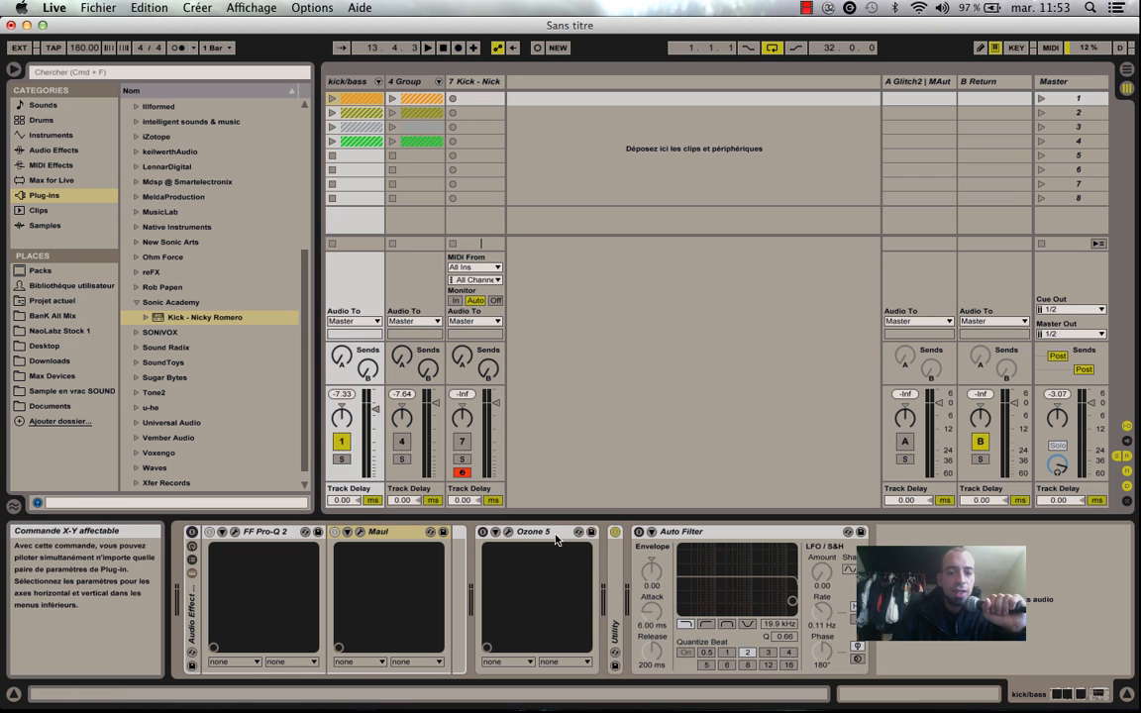
Activate Ozone 5 in place of the Audio Effect Rack and lower the kick/bass group's volume to -5.5 dB during playback.
click(525, 532)
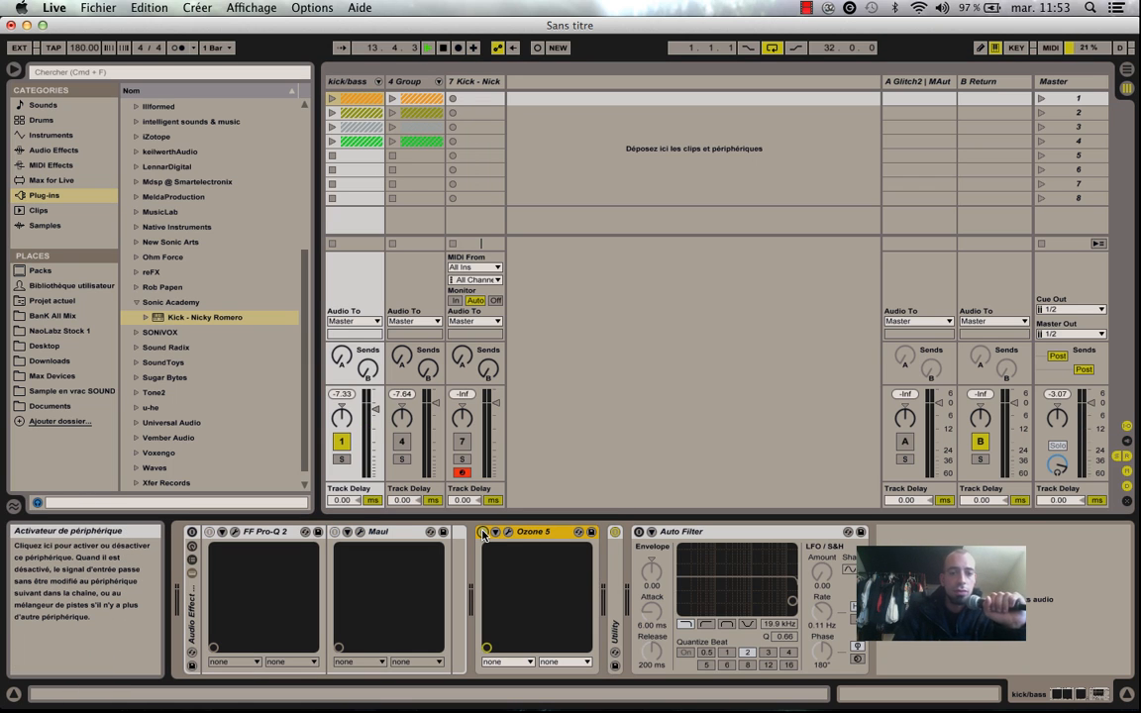
key(space)
drag(371, 411, 372, 413)
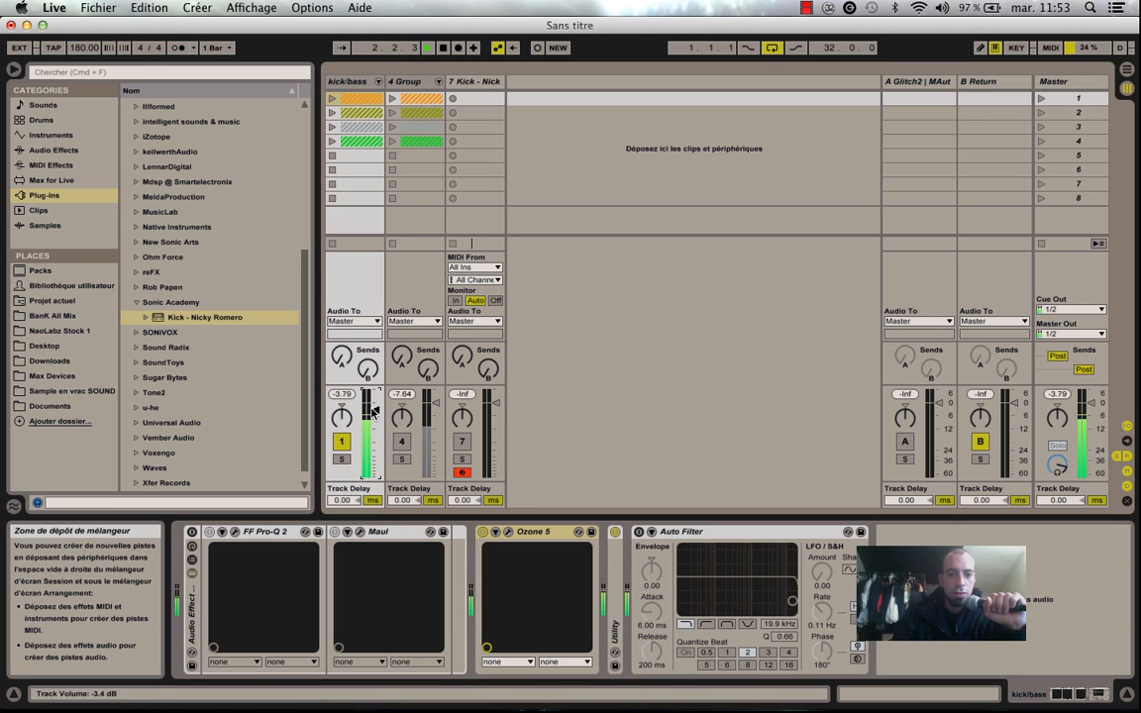
click(343, 394)
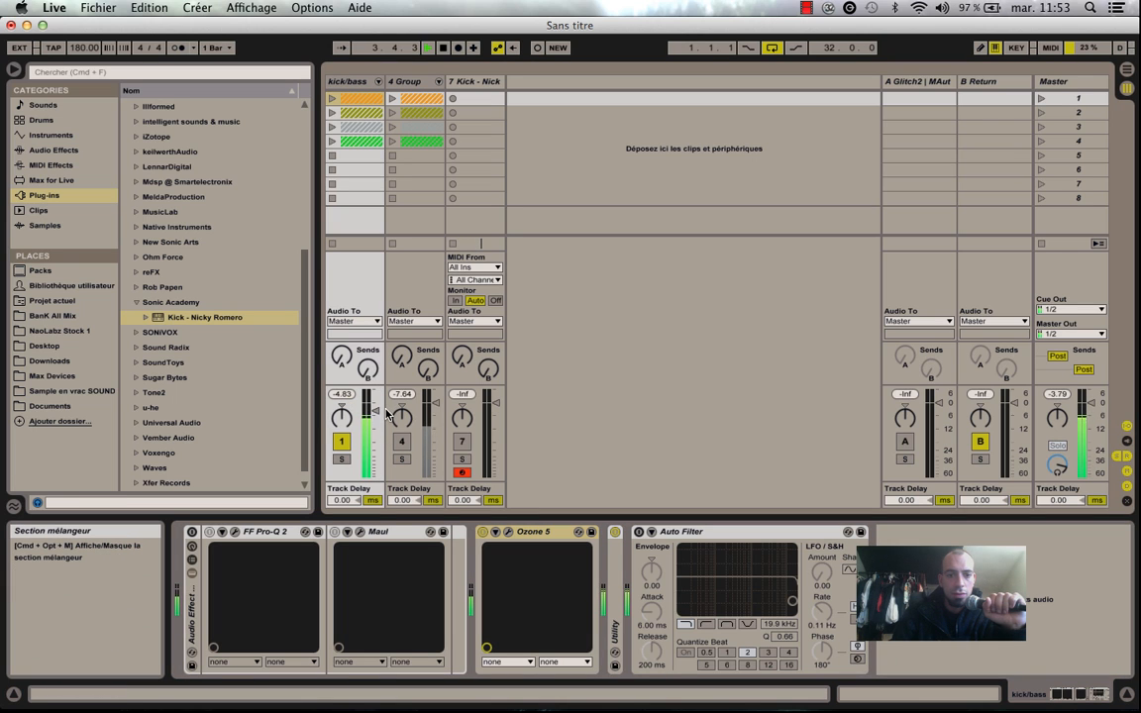
click(382, 414)
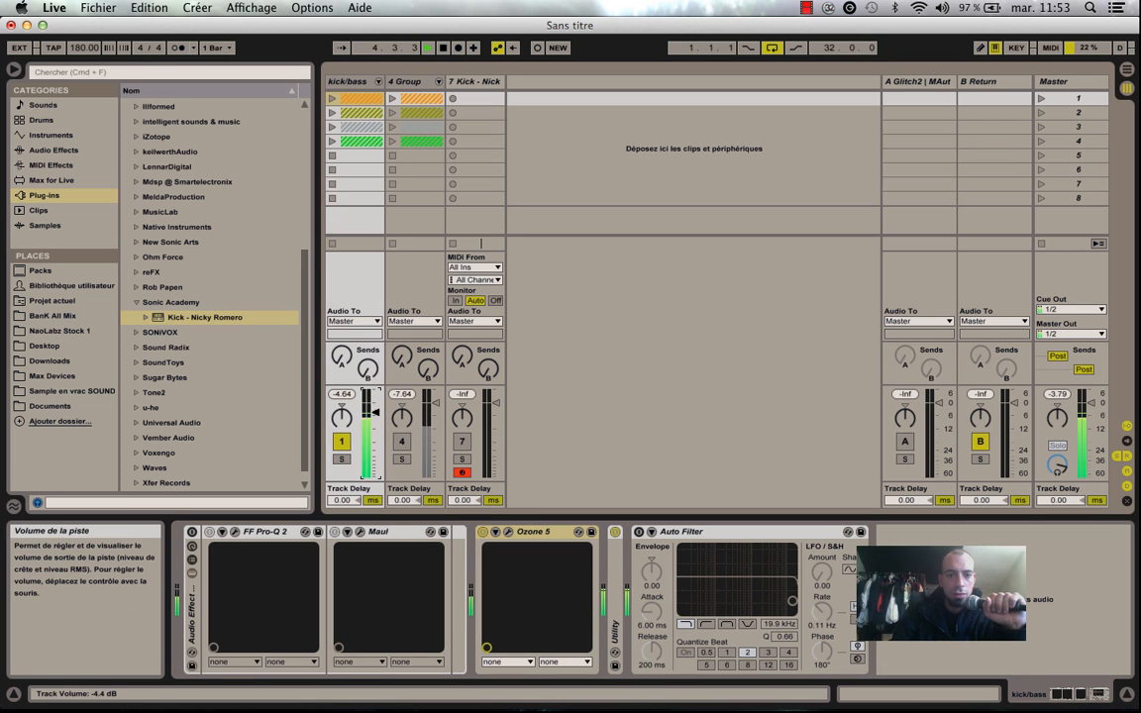
click(342, 394)
click(343, 394)
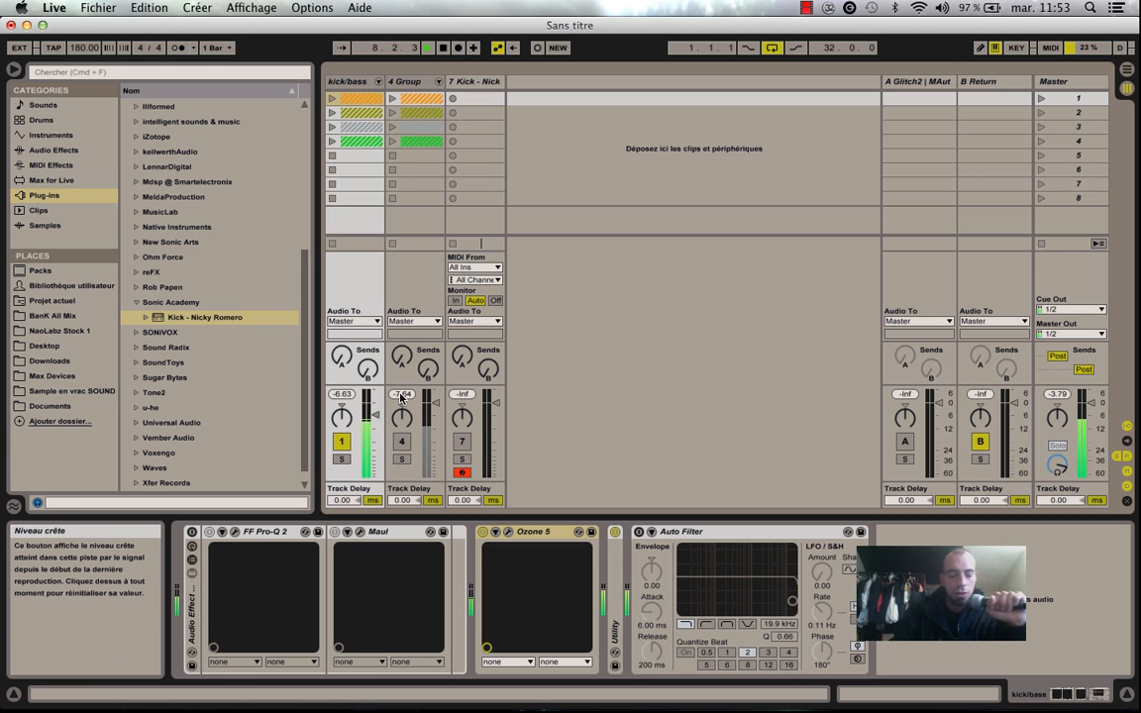
Switch playback between the kick/bass group with Ozone 5 and 4 Group, ending on the kick/bass group.
key(F1)
key(F4)
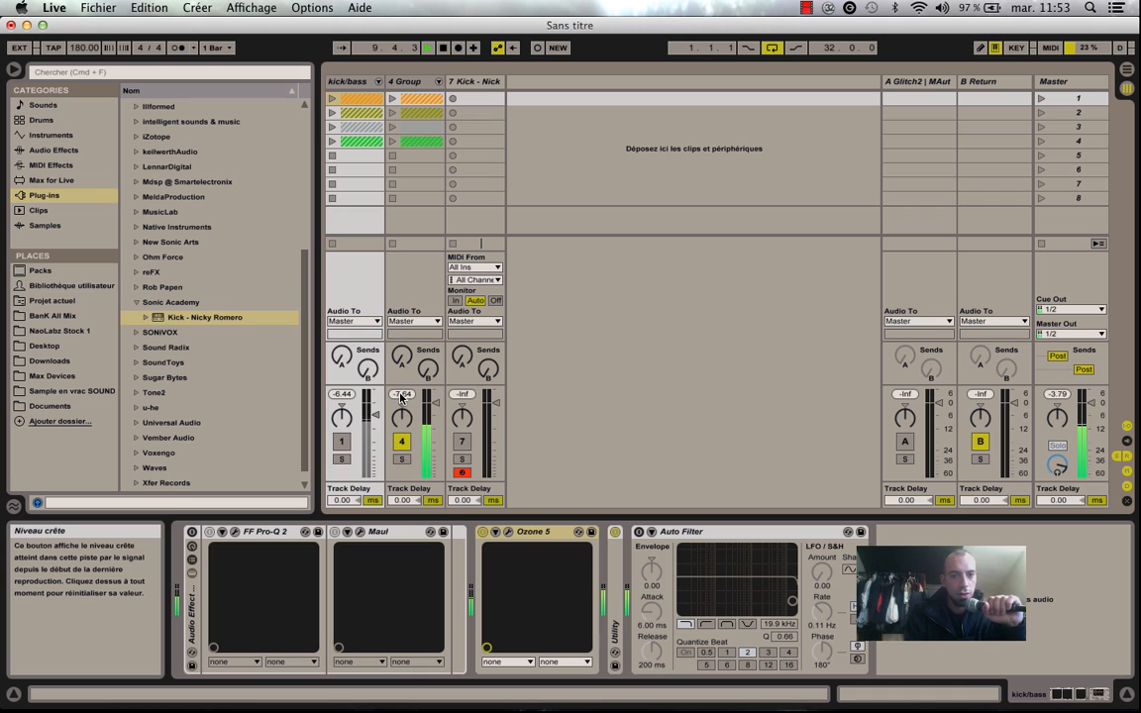
key(F1)
key(F4)
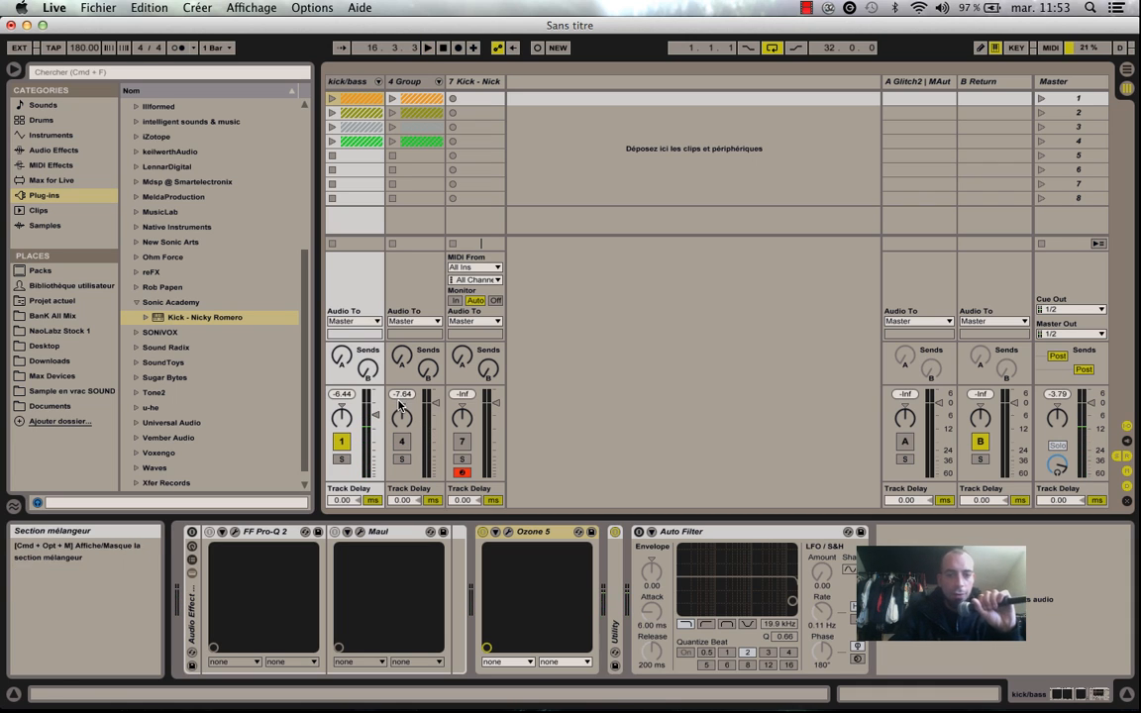
Unfold the kick/bass group to show its kick and bass tracks, and select the group's Ozone 5 device.
click(539, 534)
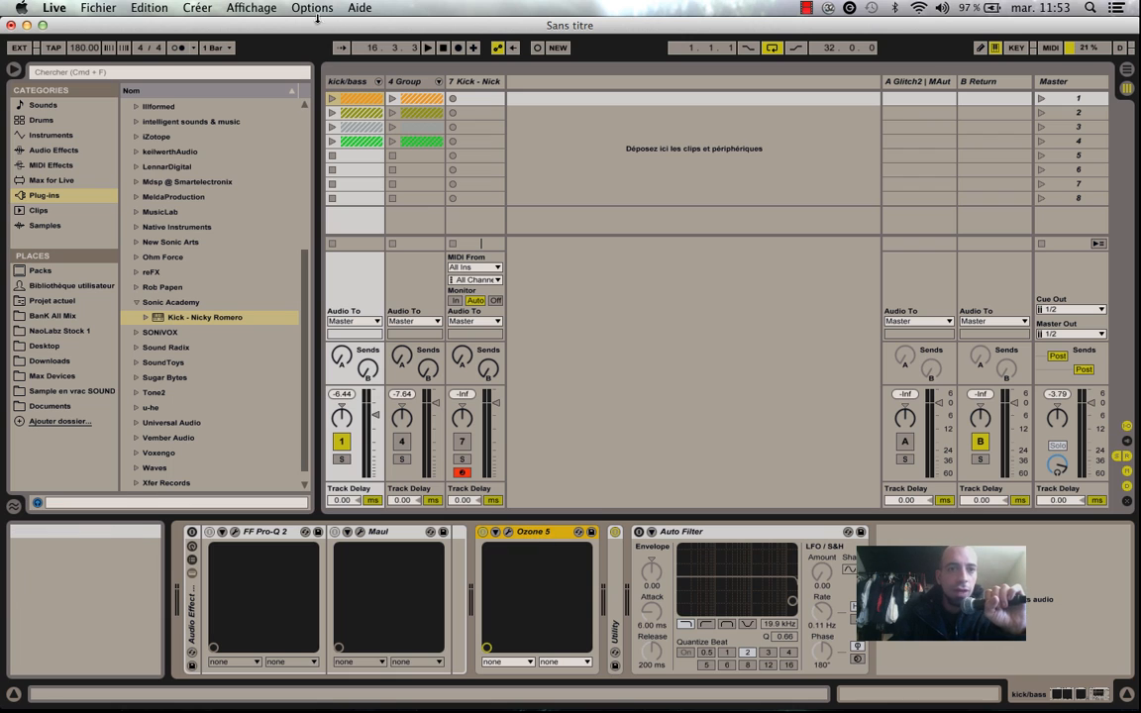
click(361, 83)
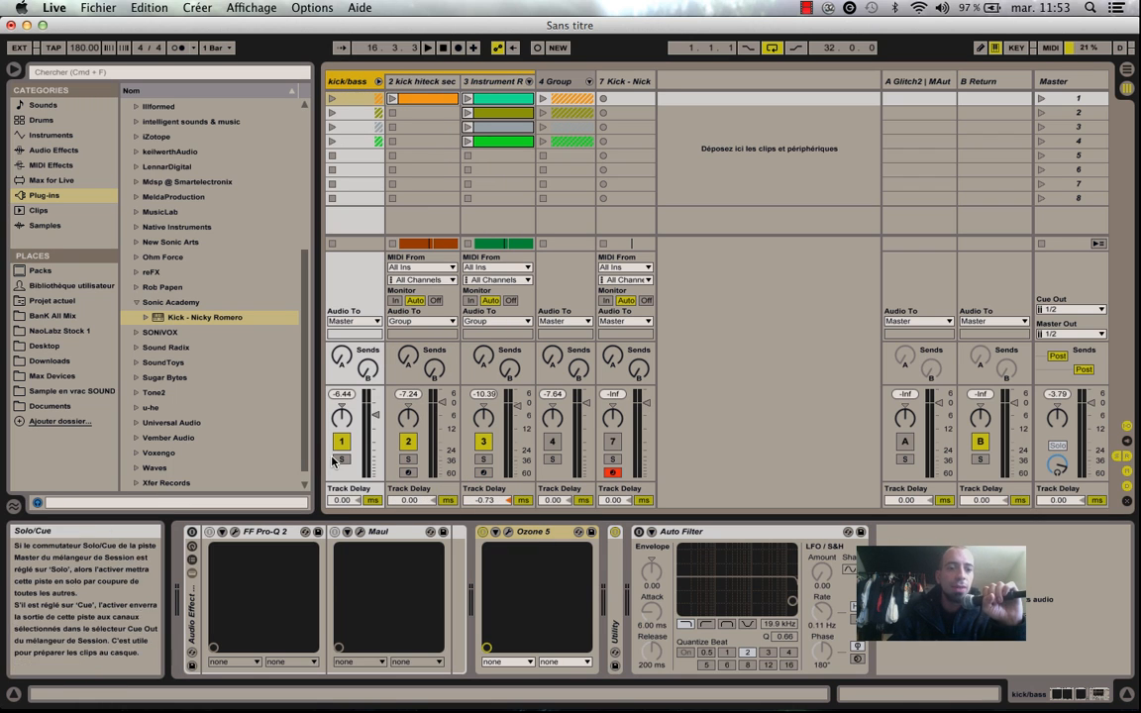
click(534, 533)
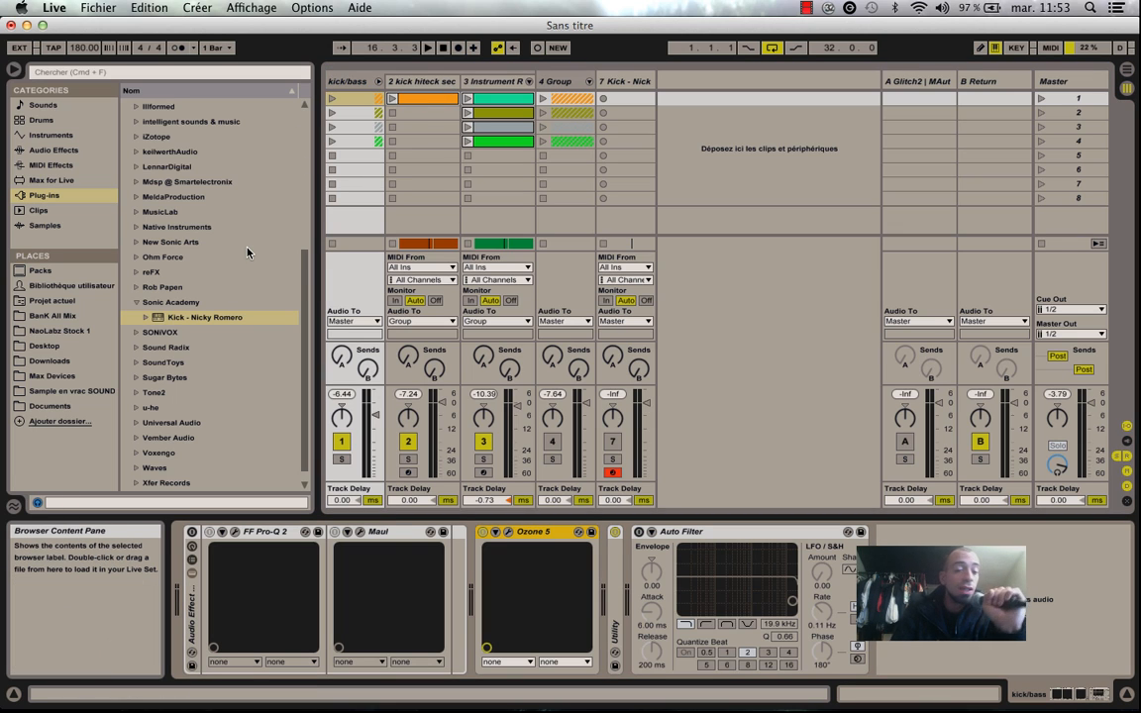
Try an EQ Eight before Ozone 5 on the kick/bass group, cutting 3.60 dB at 180 Hz during playback.
key(space)
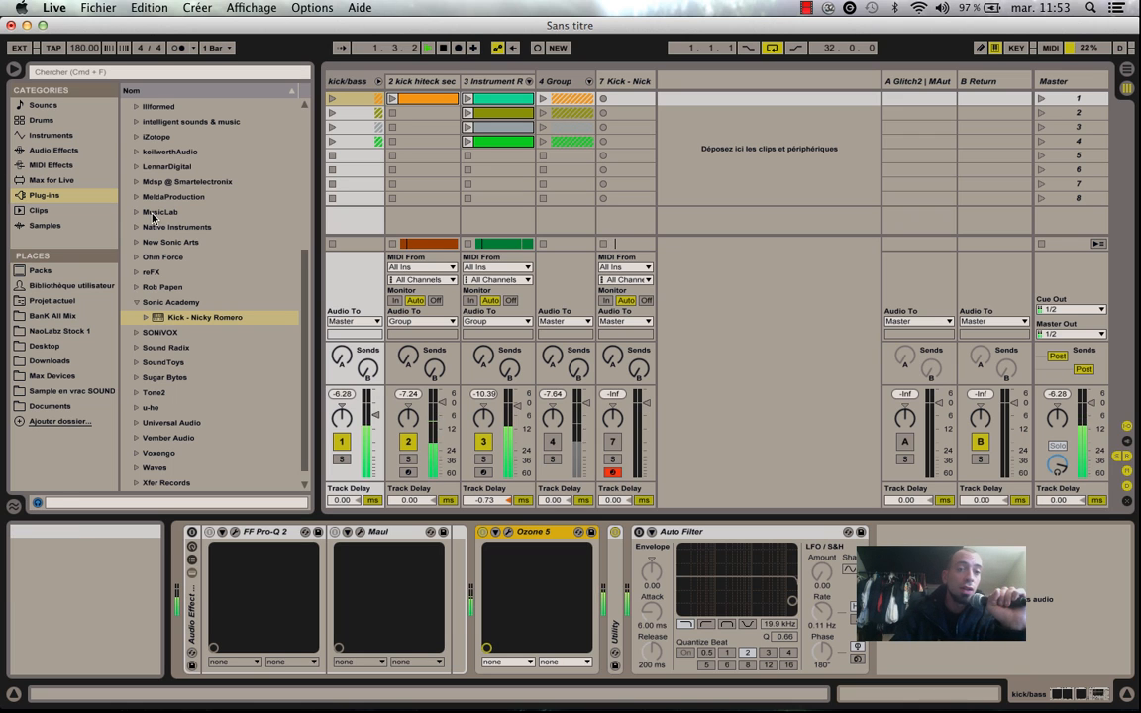
click(65, 148)
mouse_move(164, 195)
mouse_down()
mouse_move(584, 565)
mouse_move(476, 569)
mouse_up()
mouse_move(601, 591)
mouse_down()
mouse_move(590, 627)
mouse_move(669, 635)
mouse_move(596, 603)
mouse_up()
Delete the EQ Eight from the kick/bass group and stop playback.
click(551, 533)
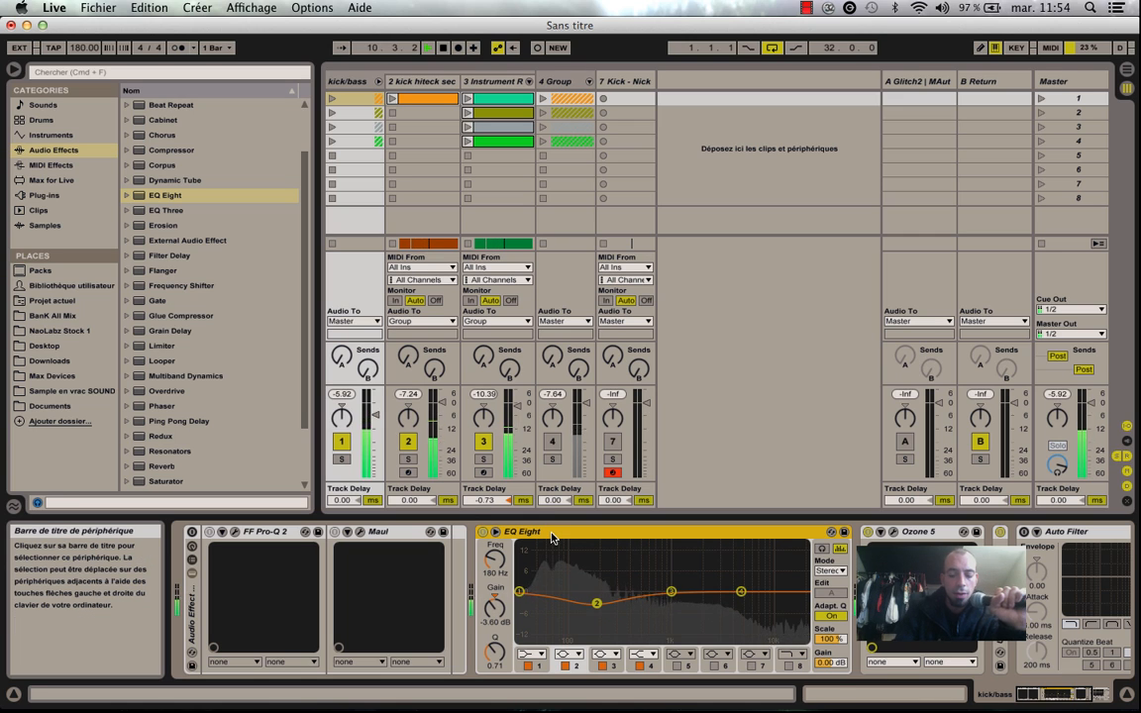
key(Delete)
key(space)
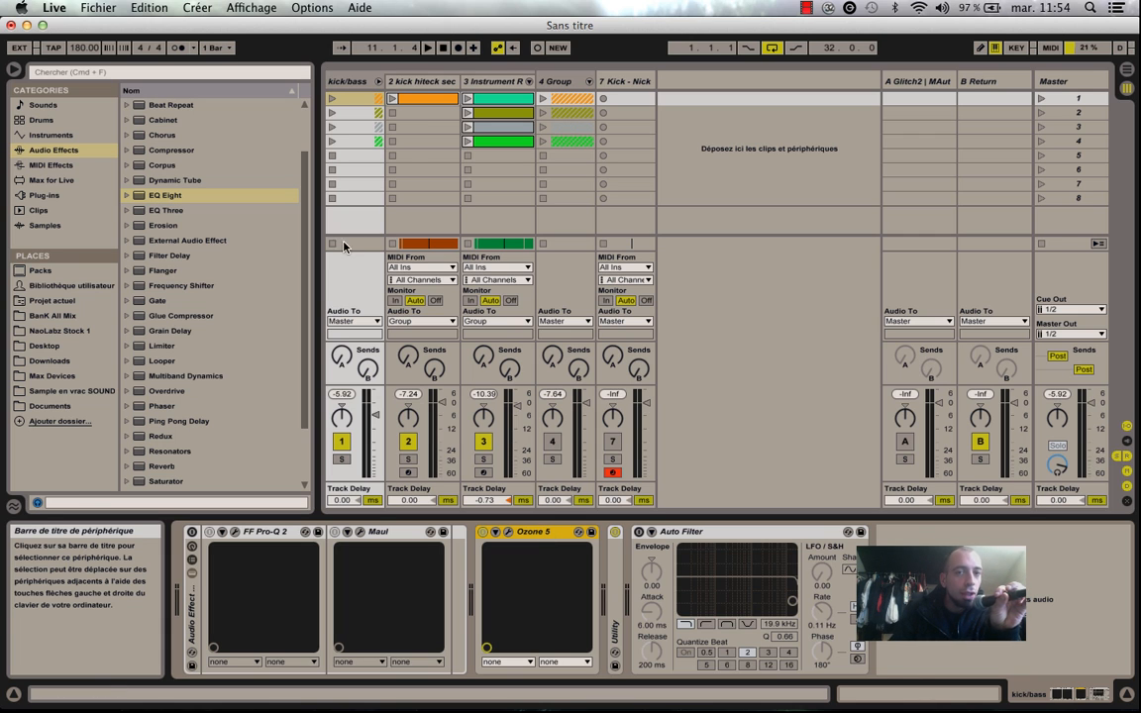
Review the device chains of the kick track and the bass Instrument Rack track.
click(421, 81)
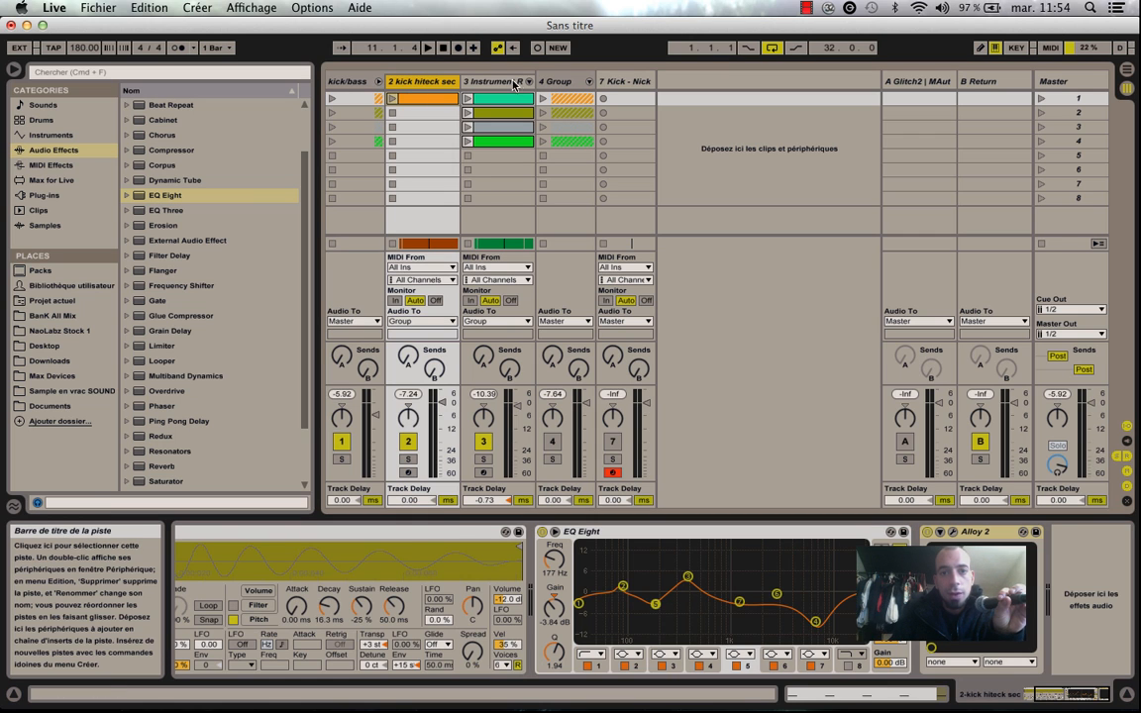
click(499, 83)
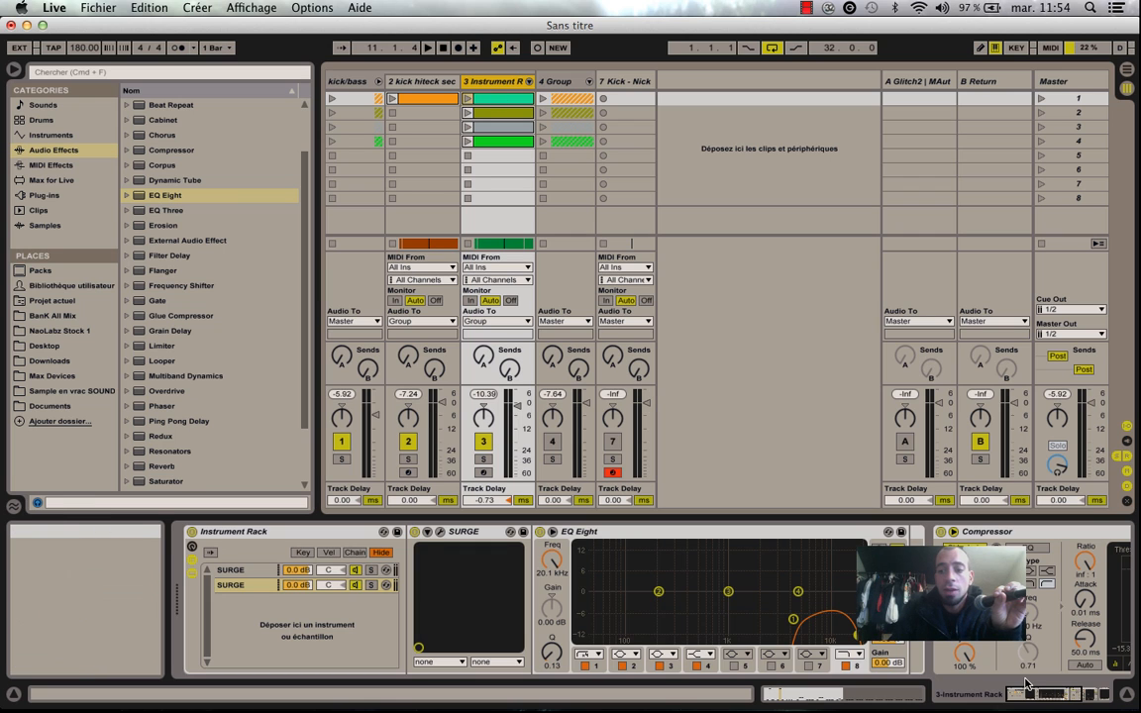
click(1076, 699)
click(703, 562)
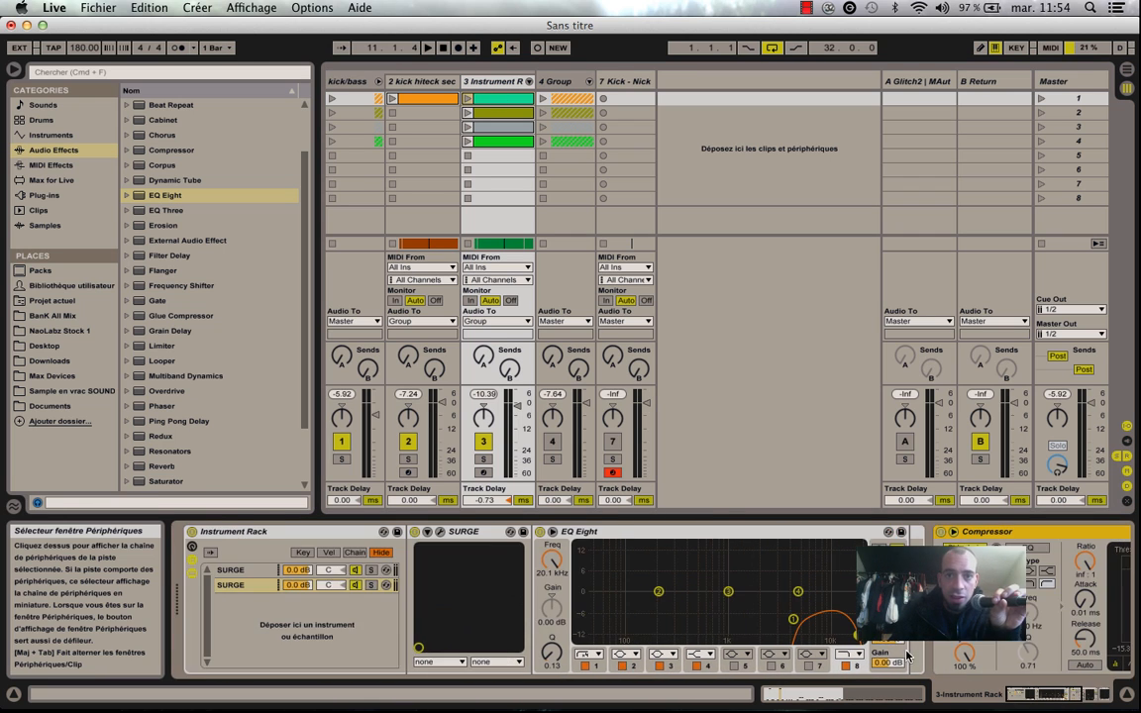
Collapse the kick/bass group and display its effect chain.
click(557, 82)
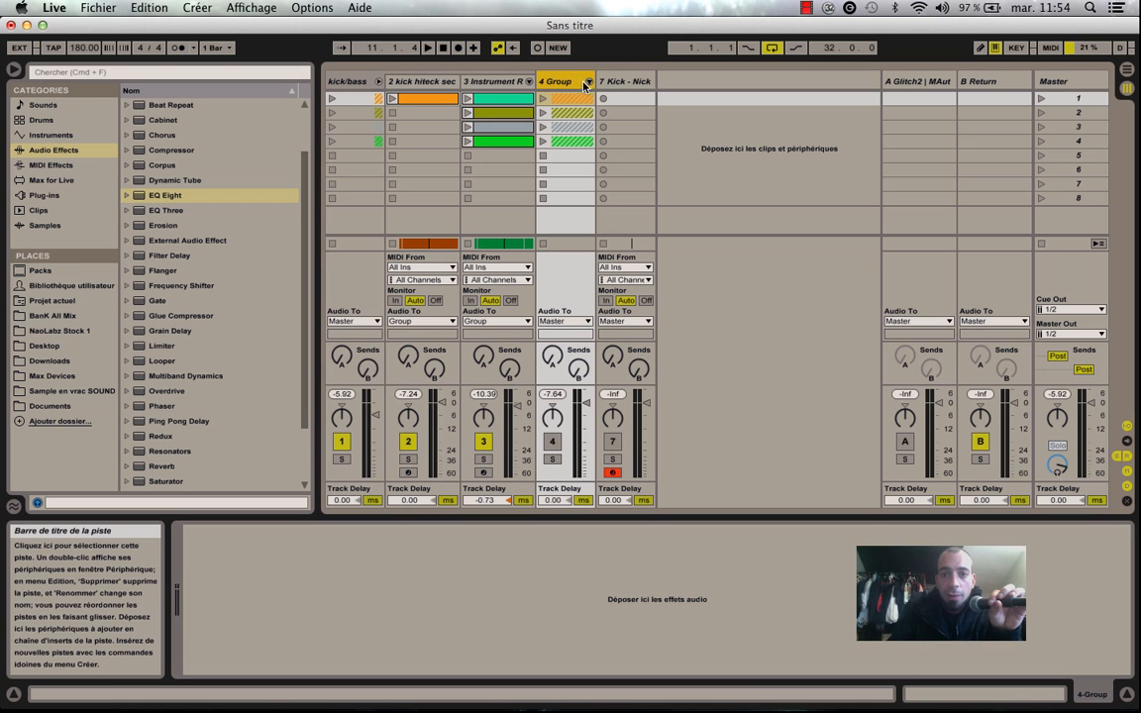
click(377, 81)
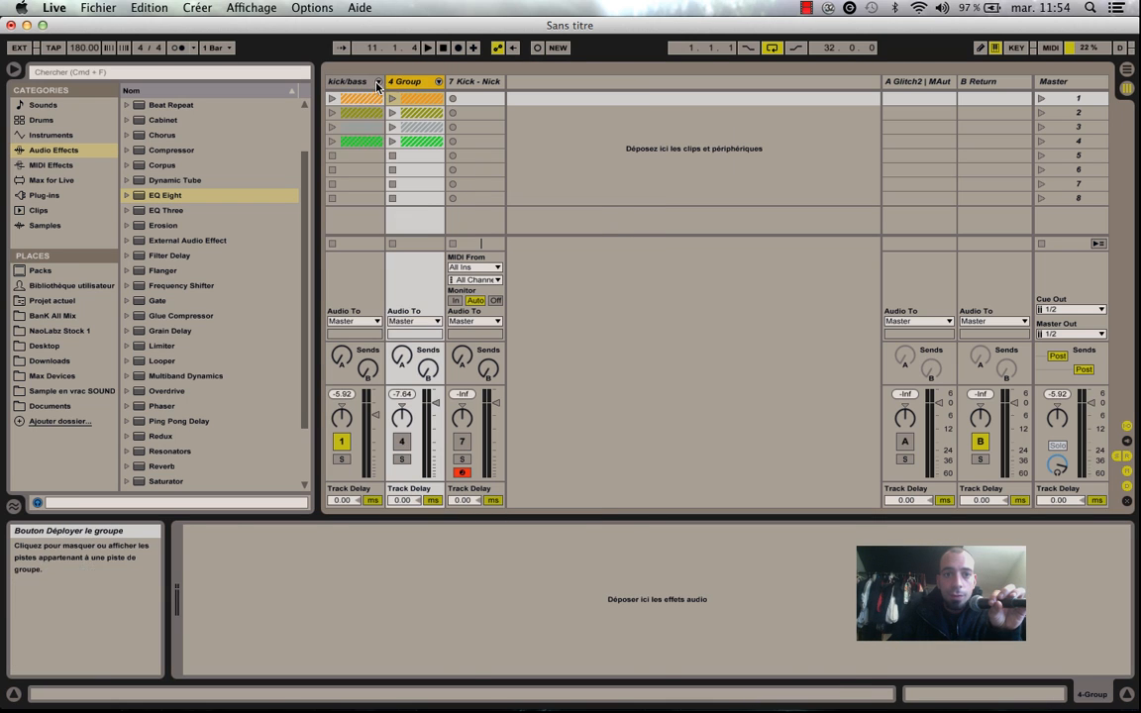
click(346, 81)
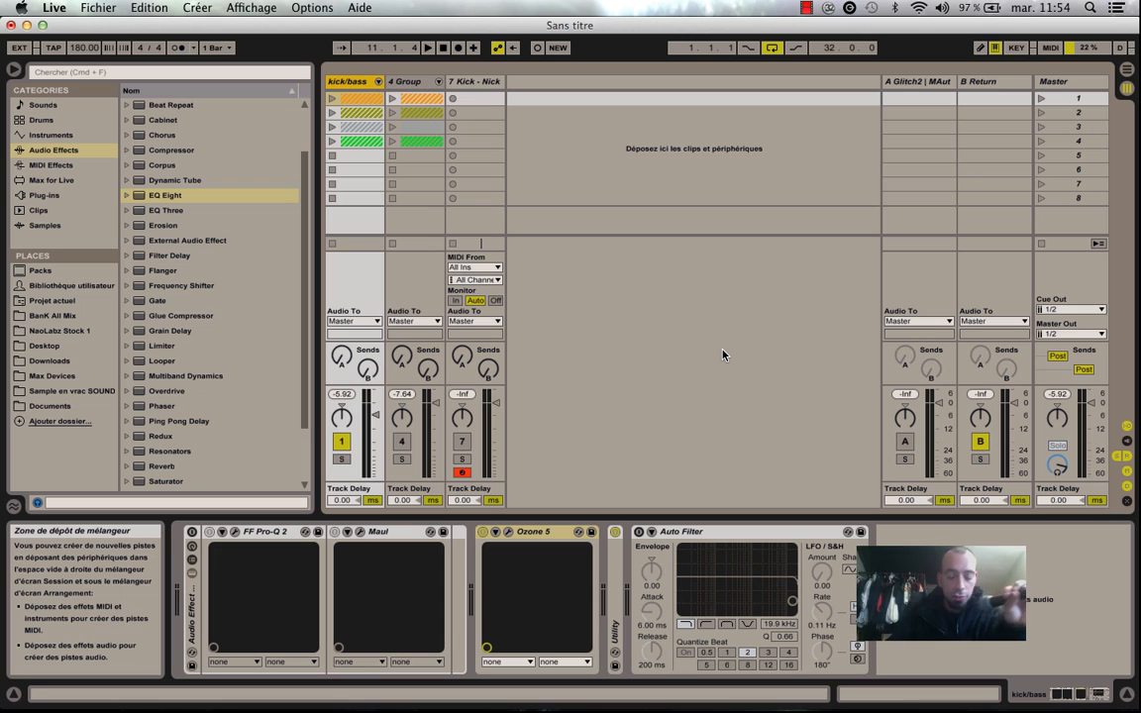